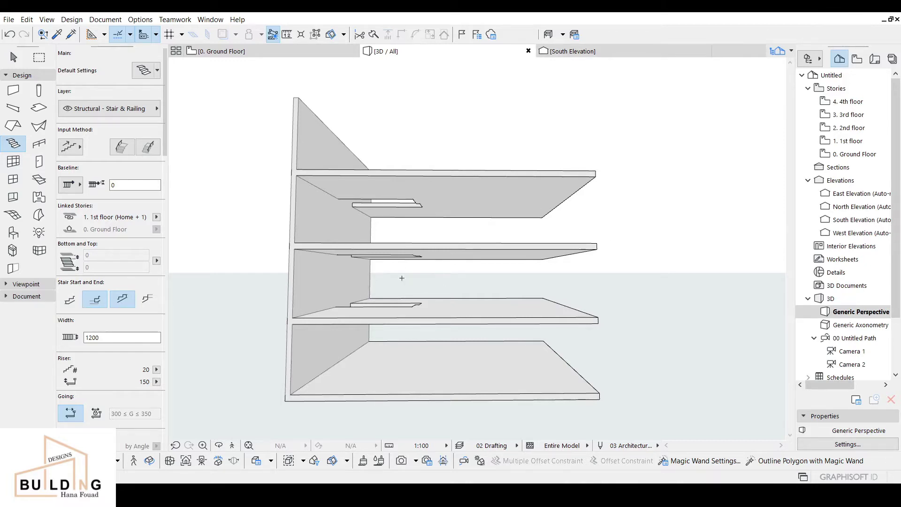
Step: Check the slab storey heights in the South Elevation, then return to the Ground Floor plan
click(375, 307)
click(576, 55)
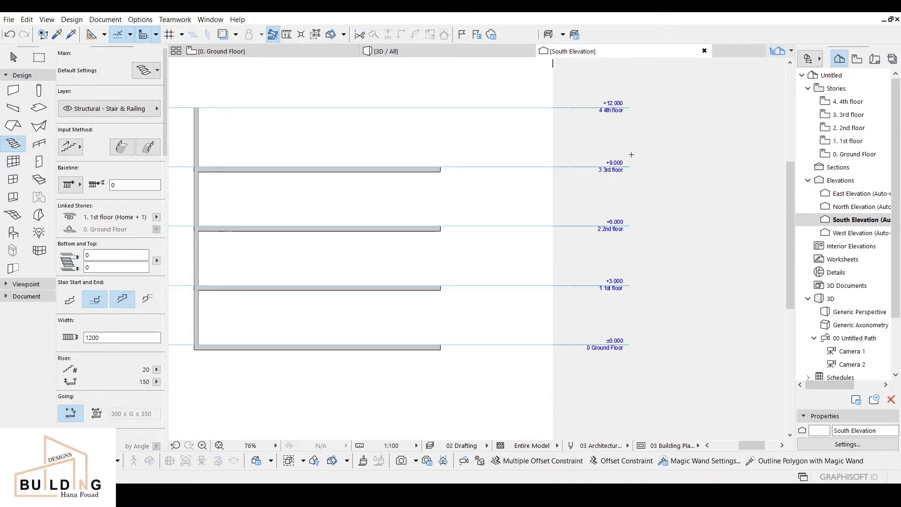
click(291, 55)
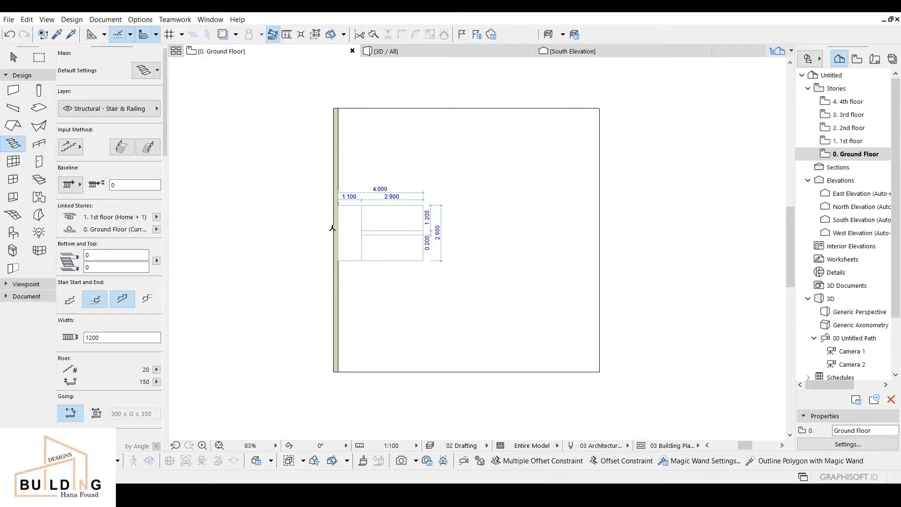
scroll(412, 197, up, 2)
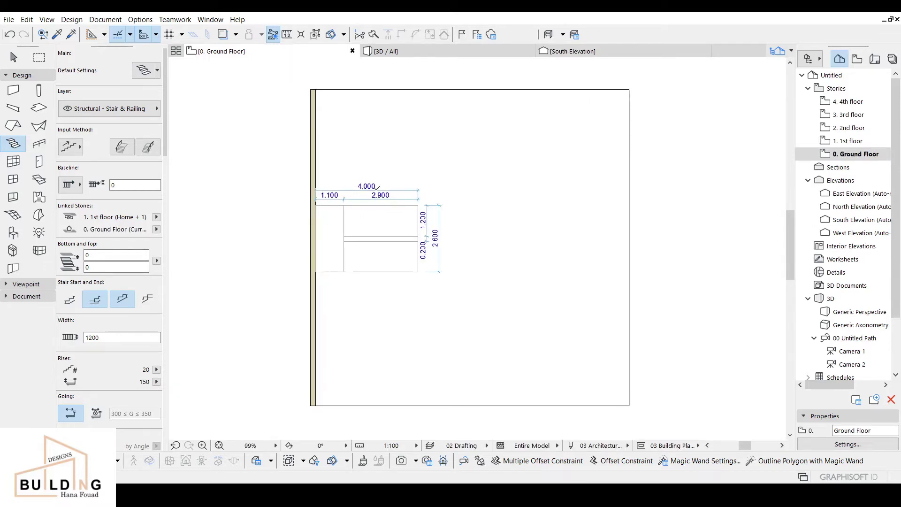
scroll(405, 214, up, 2)
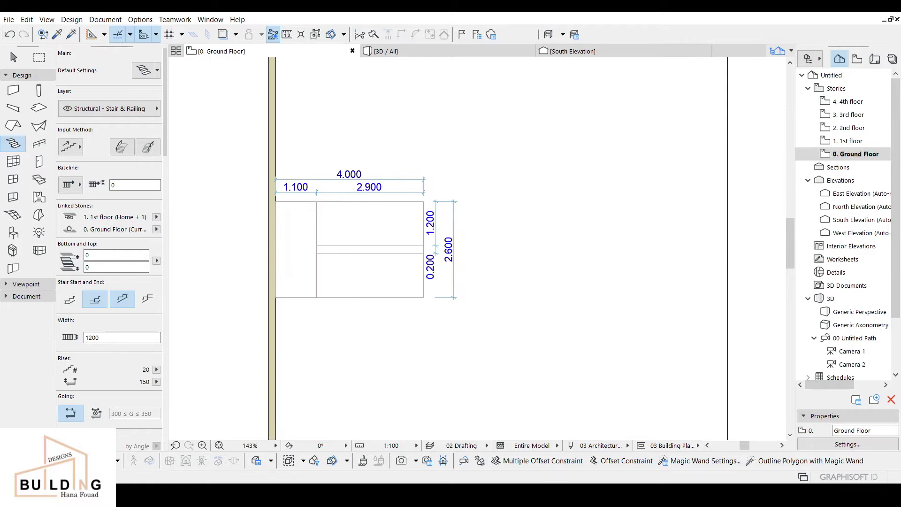
click(9, 75)
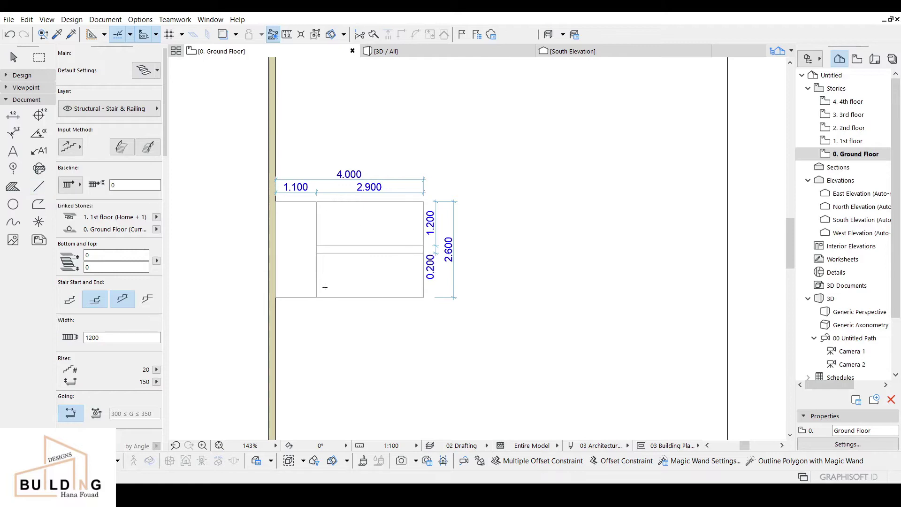
scroll(432, 263, up, 2)
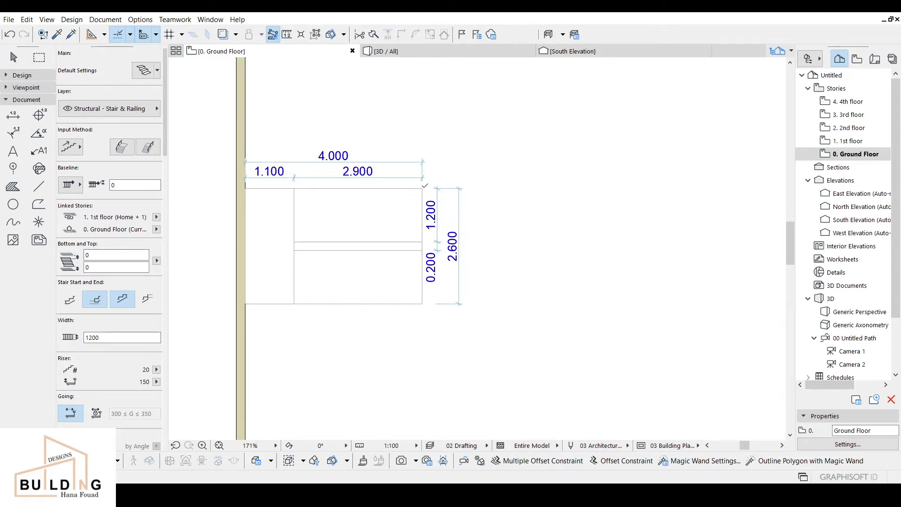
scroll(401, 240, up, 2)
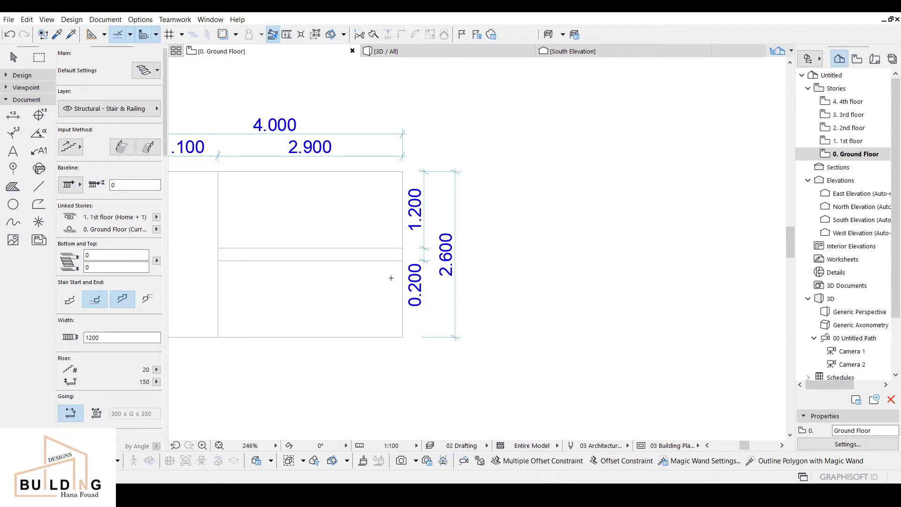
scroll(403, 292, down, 2)
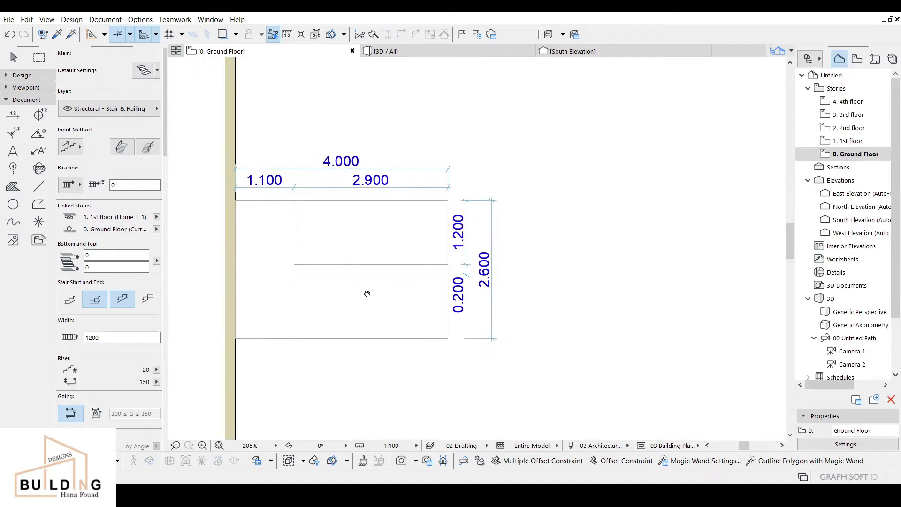
scroll(298, 211, up, 4)
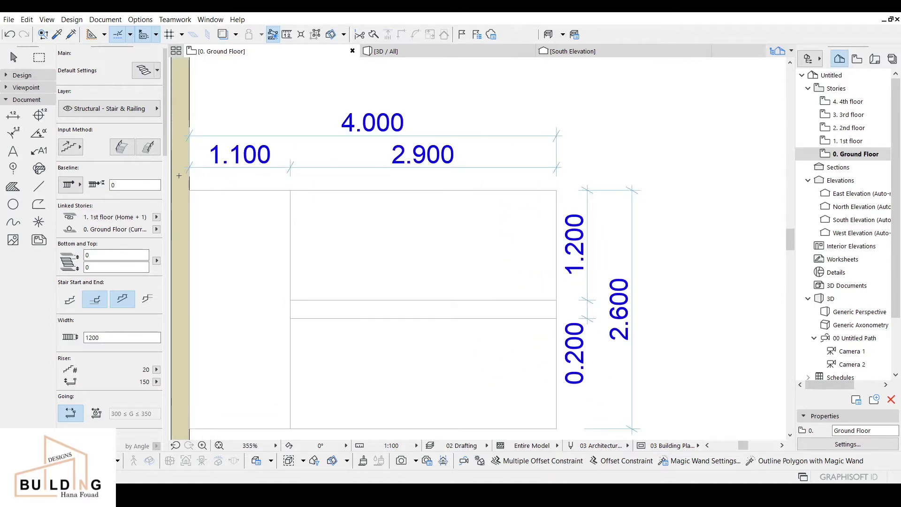
scroll(300, 263, down, 2)
middle_drag(303, 268, 326, 251)
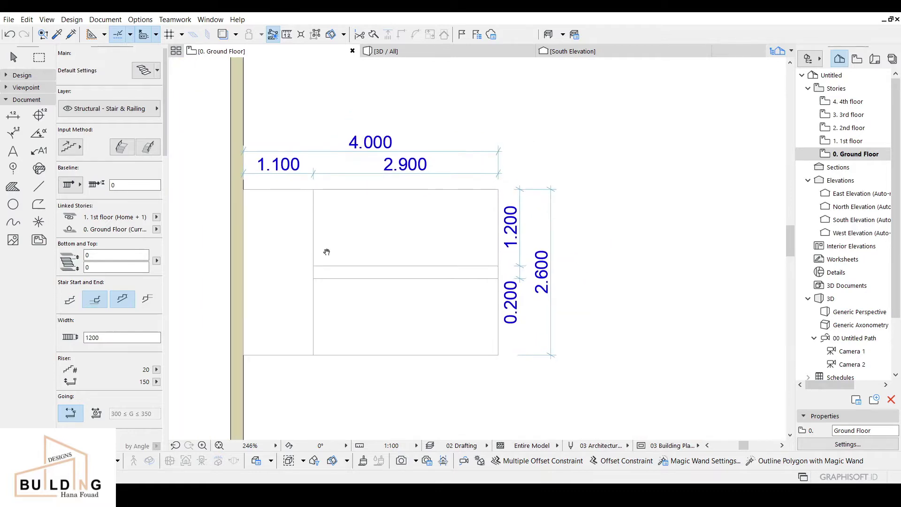
key(Escape)
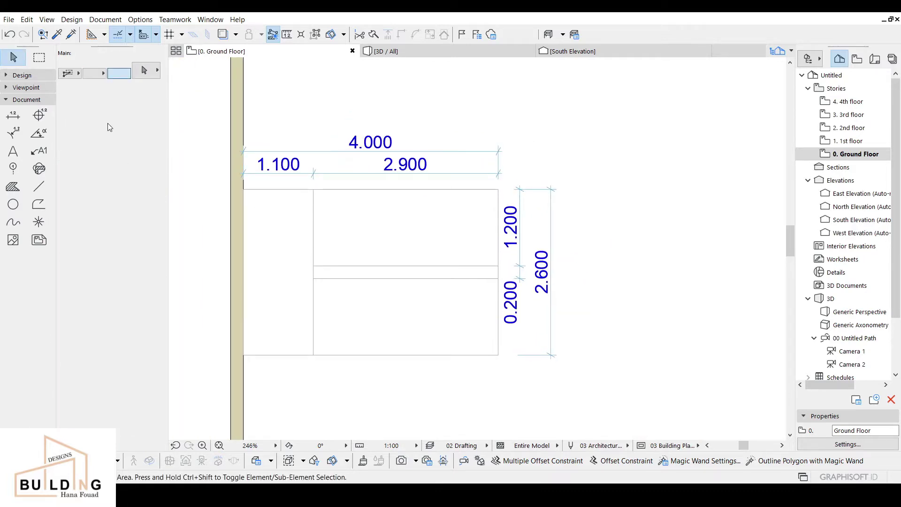
scroll(450, 227, down, 2)
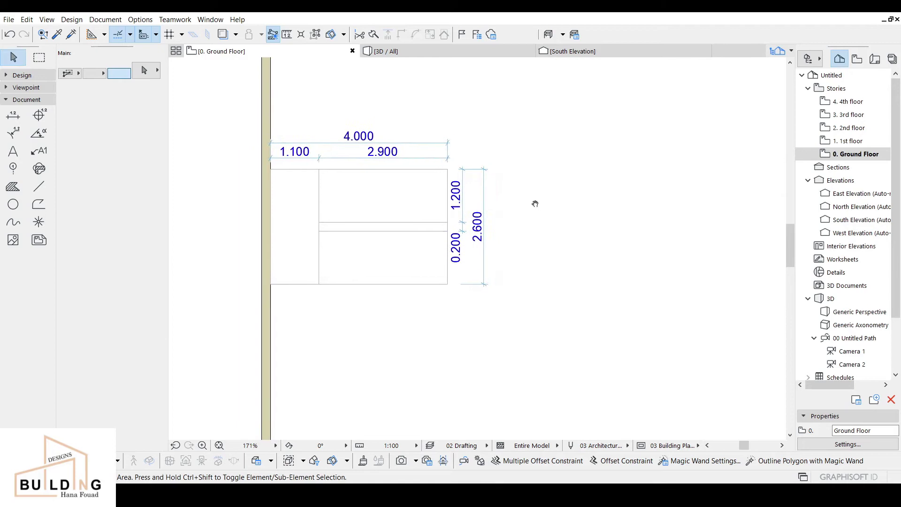
Step: Pick the Stair tool from the Design toolbox with both left and right railings turned on
click(6, 100)
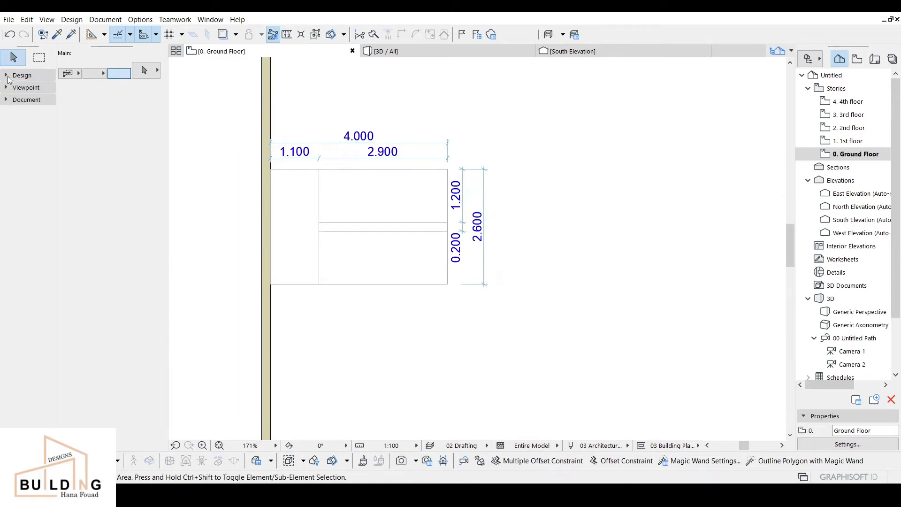
click(8, 77)
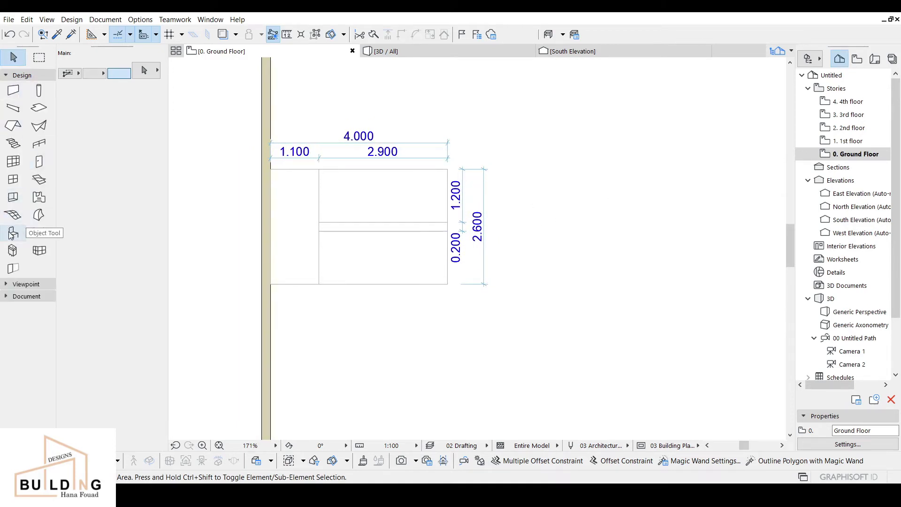
click(13, 143)
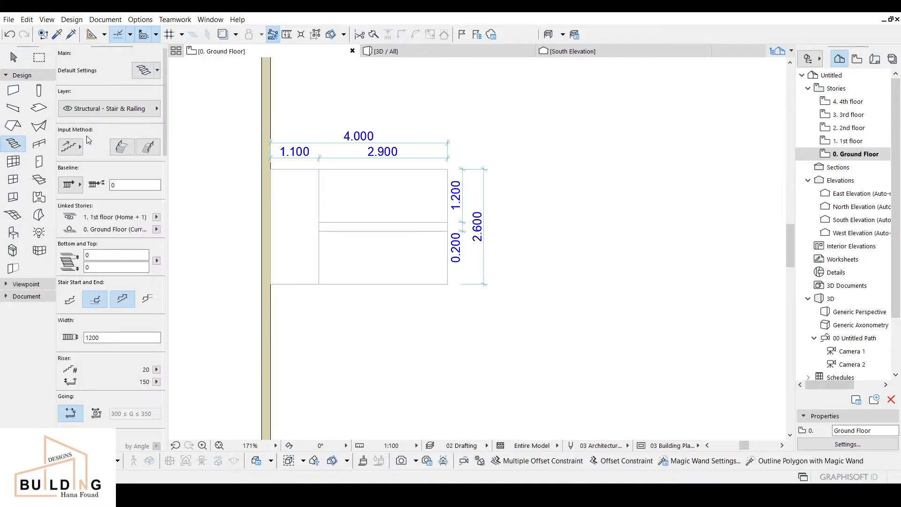
click(121, 148)
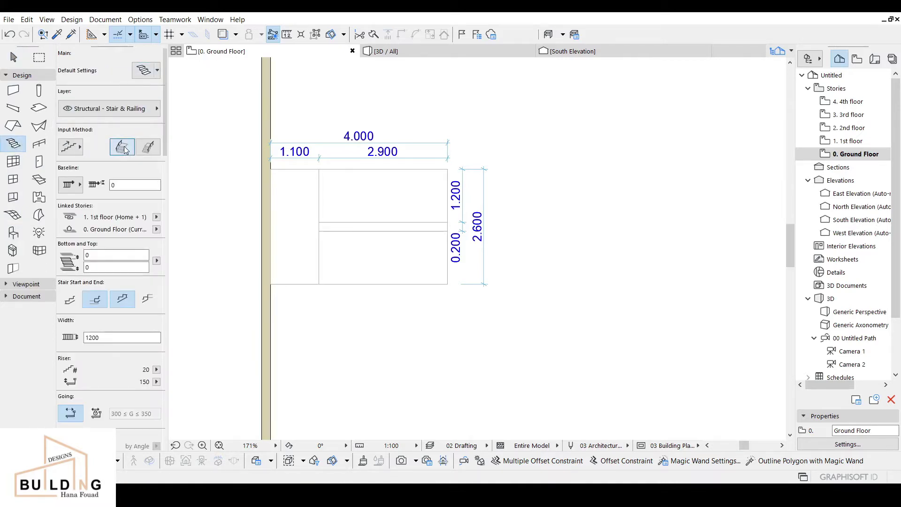
click(149, 153)
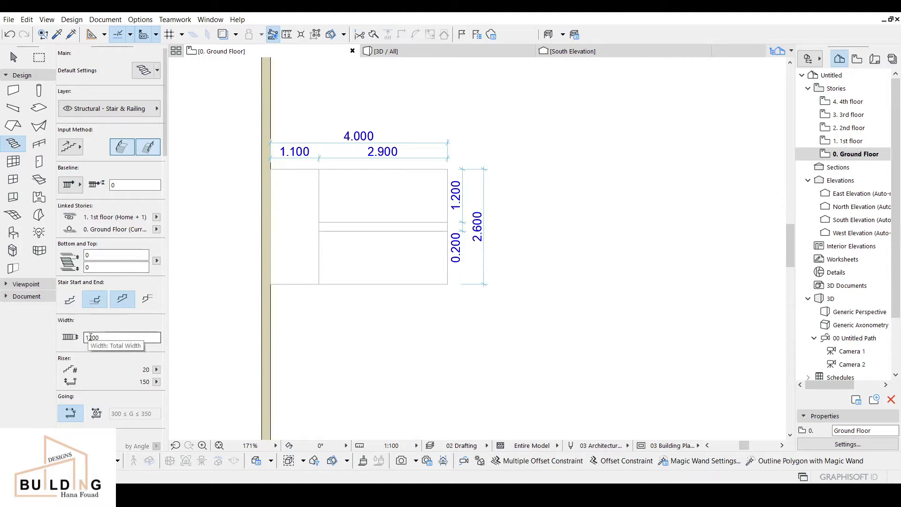
scroll(465, 187, up, 3)
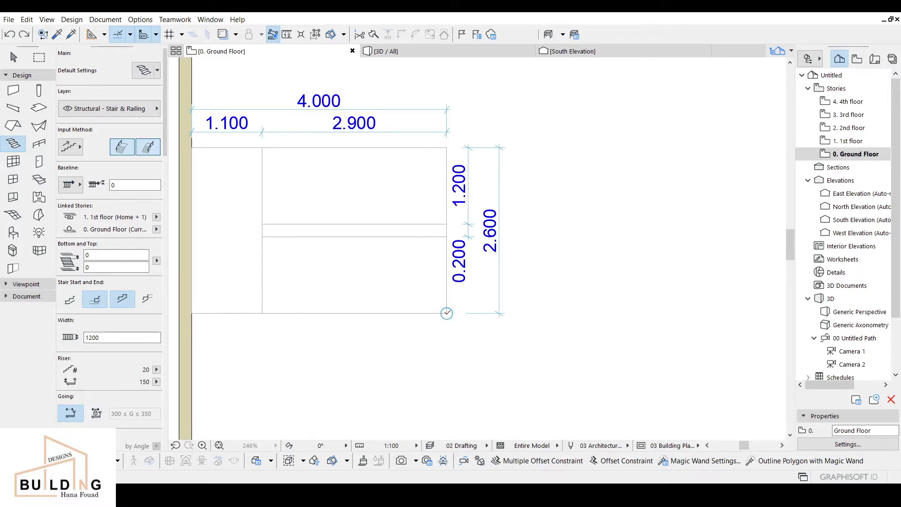
Step: Draw a U-shaped two-flight stair with a landing around the Ground Floor stair-well corners
click(446, 313)
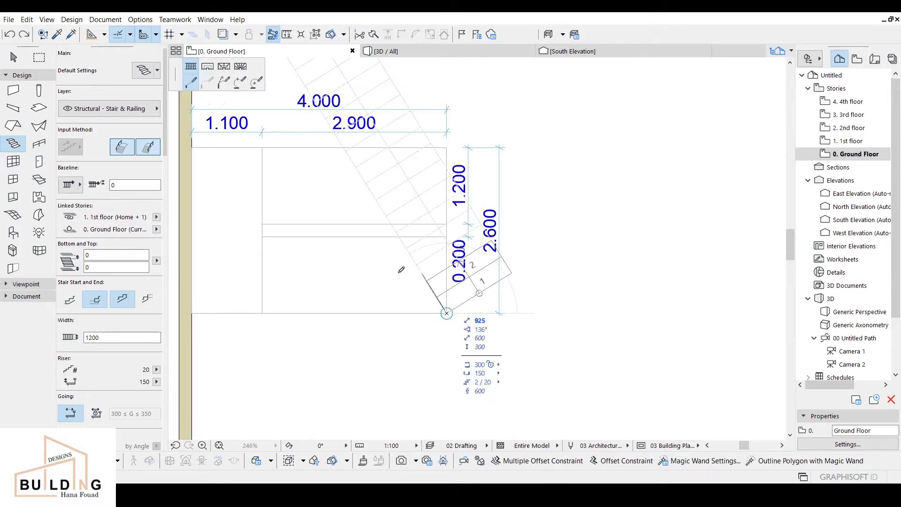
click(192, 312)
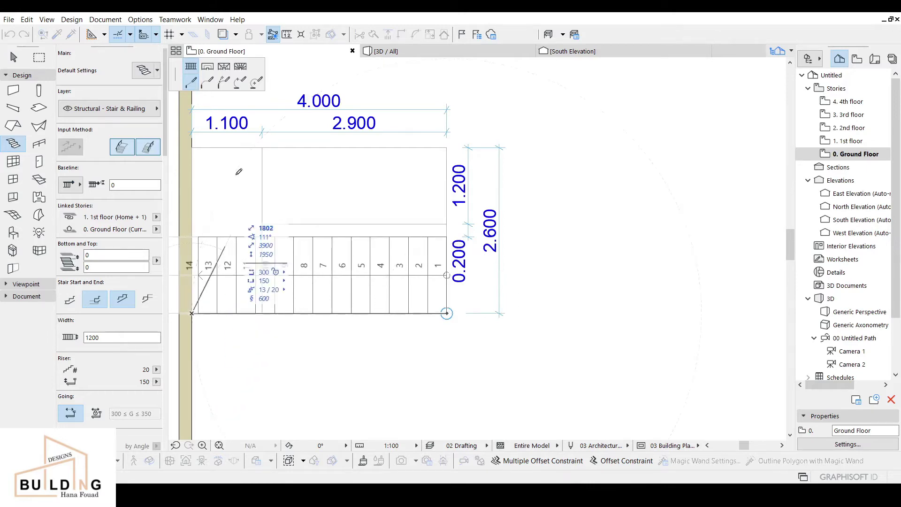
click(192, 148)
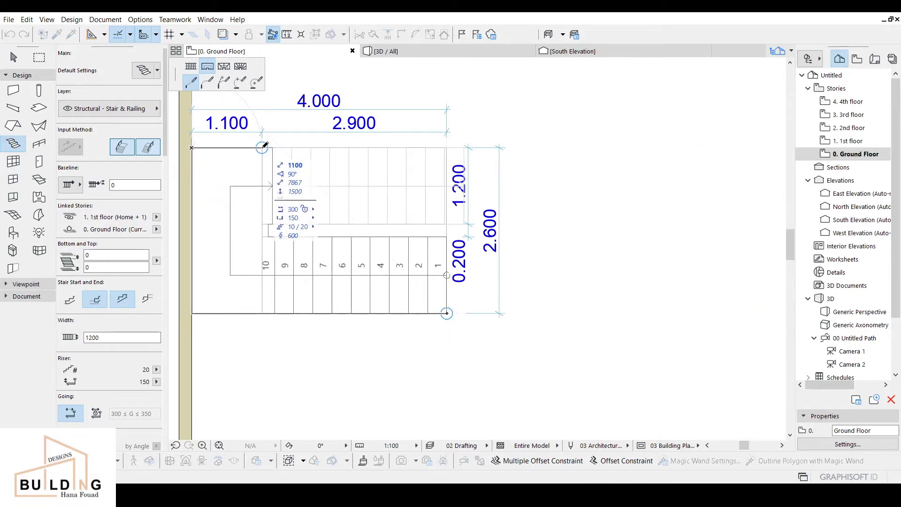
click(190, 66)
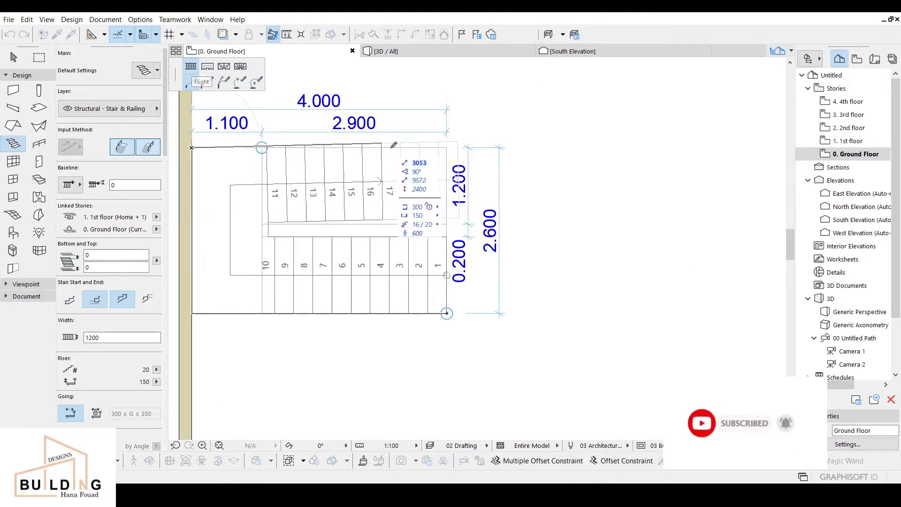
right_click(446, 148)
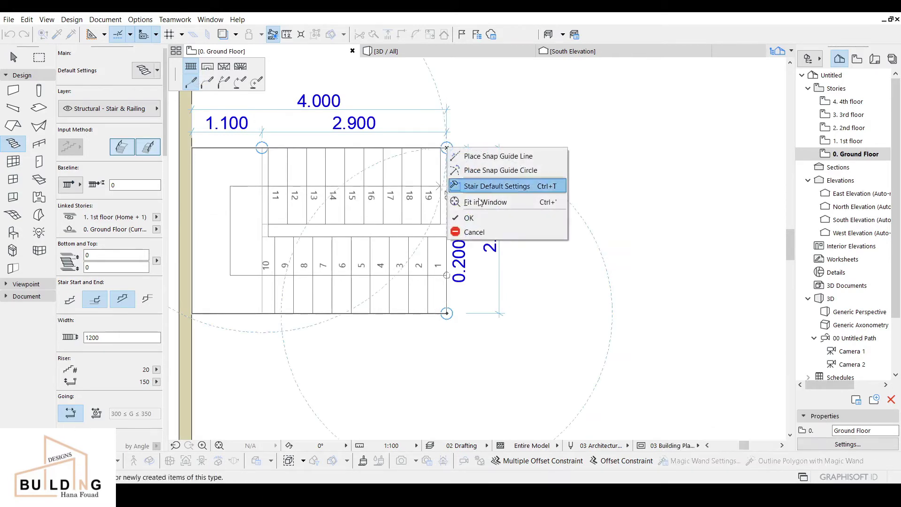
click(480, 218)
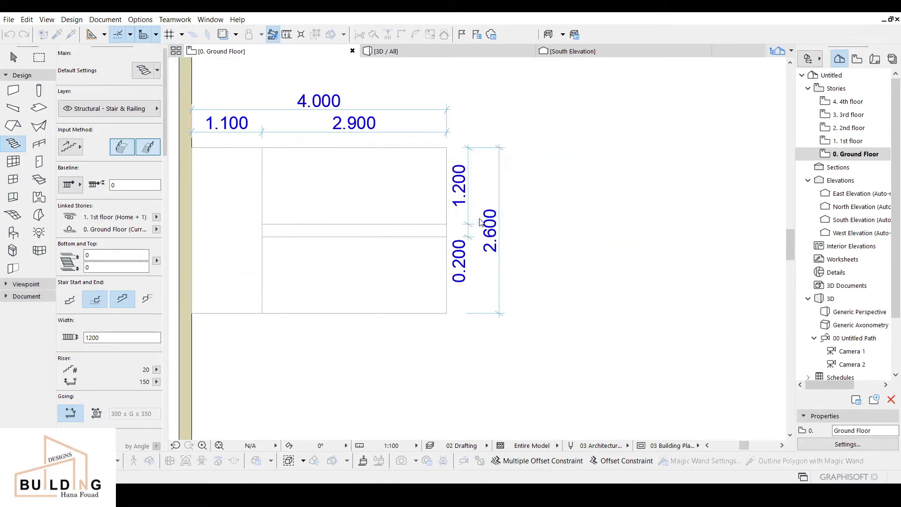
Step: Show the new stair in the 3D view
scroll(380, 221, down, 3)
scroll(354, 199, up, 3)
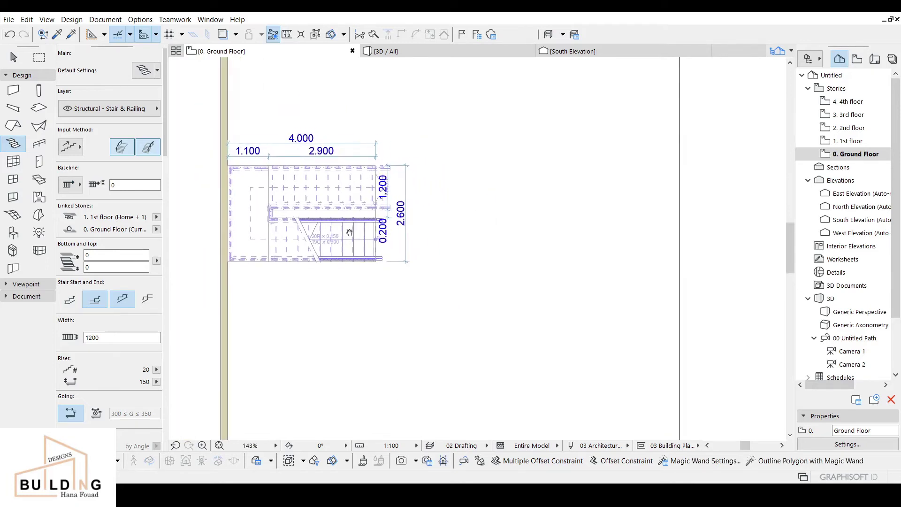
scroll(366, 212, down, 1)
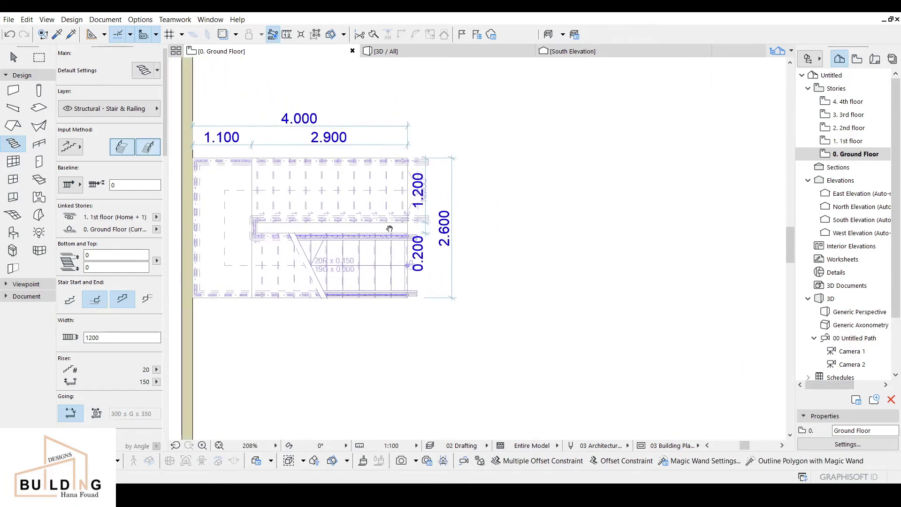
key(Escape)
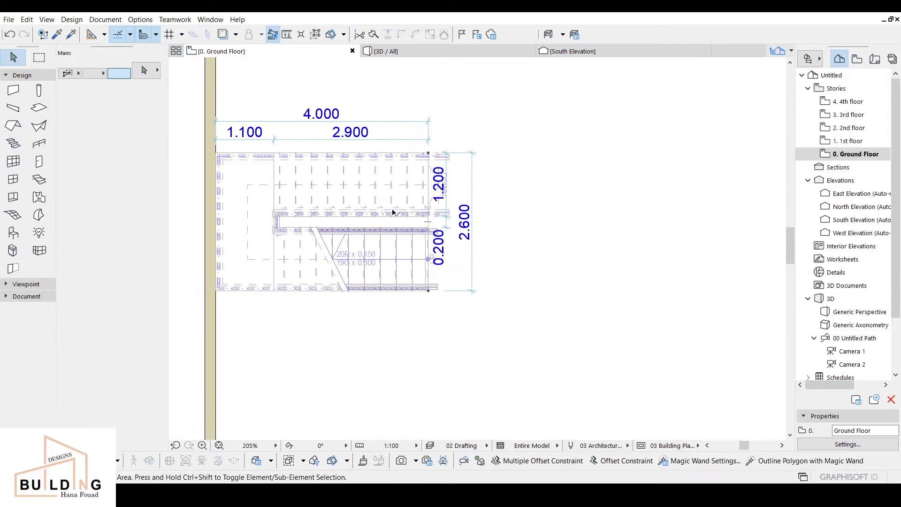
scroll(396, 209, up, 1)
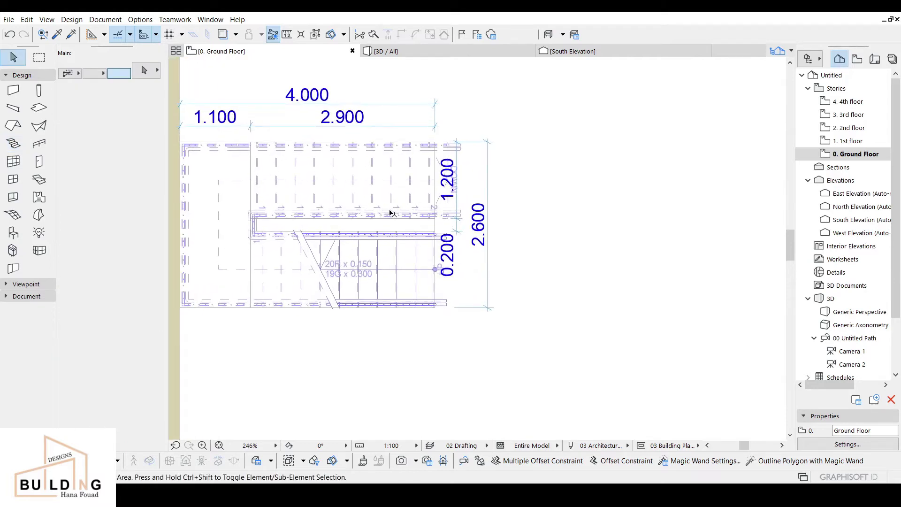
click(407, 52)
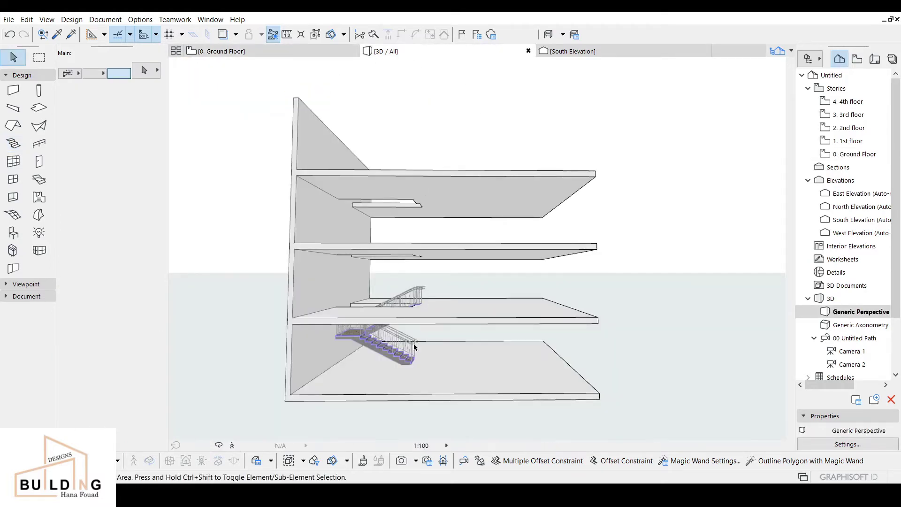
Step: Orbit and zoom the 3D view to see both flights, then select the stair
scroll(421, 346, up, 5)
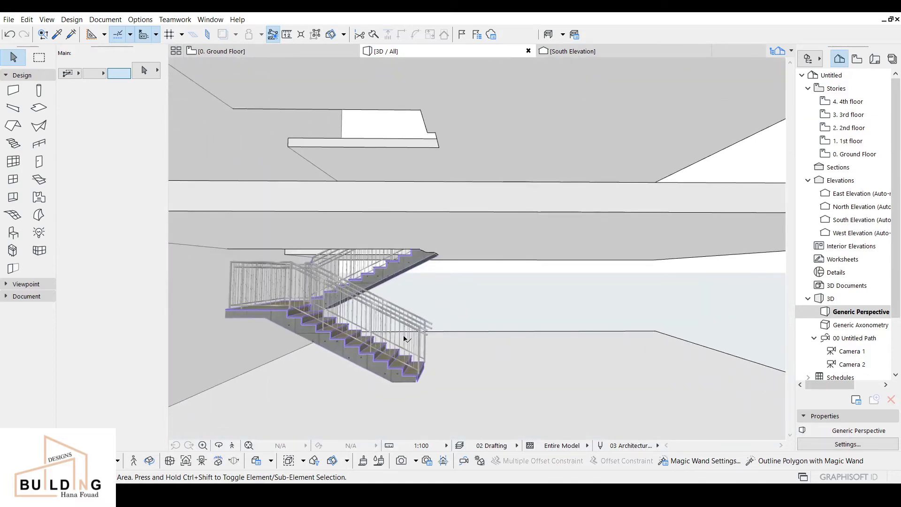
shift+middle_drag(408, 340, 385, 423)
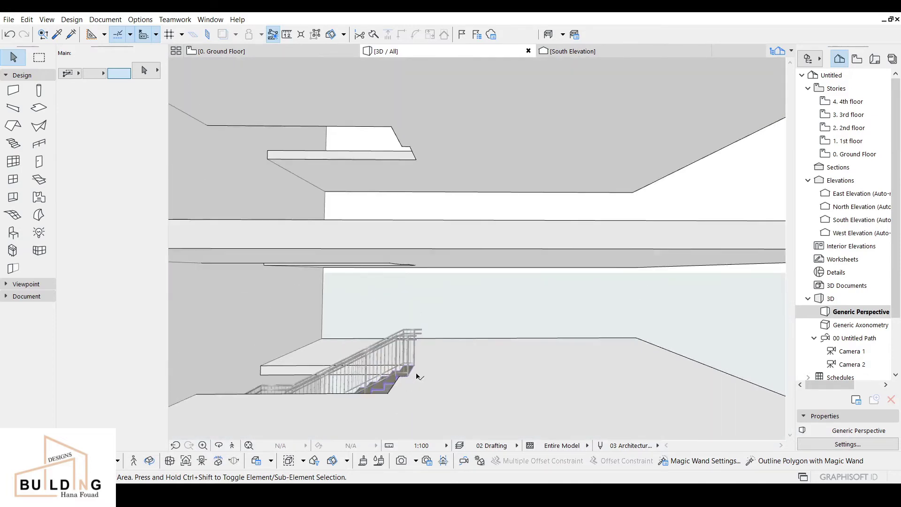
scroll(416, 375, up, 3)
middle_drag(413, 376, 462, 362)
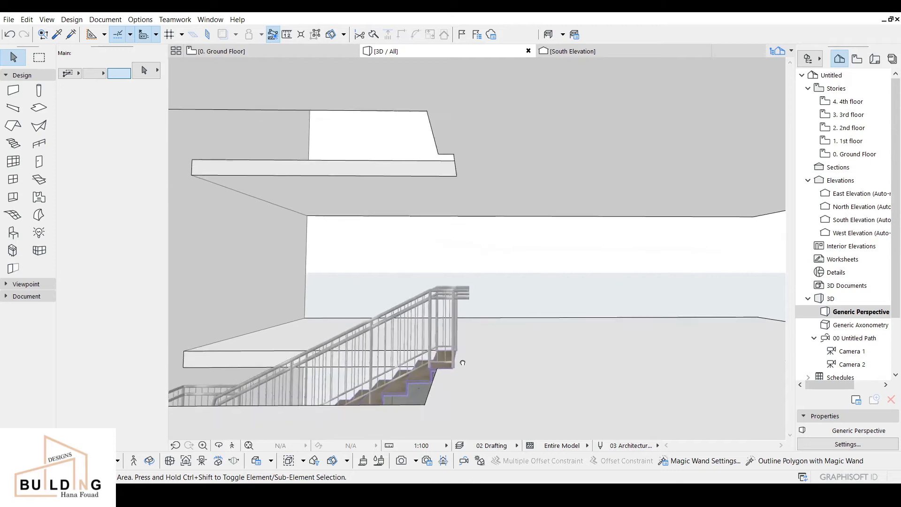
scroll(474, 350, up, 3)
middle_drag(483, 319, 513, 160)
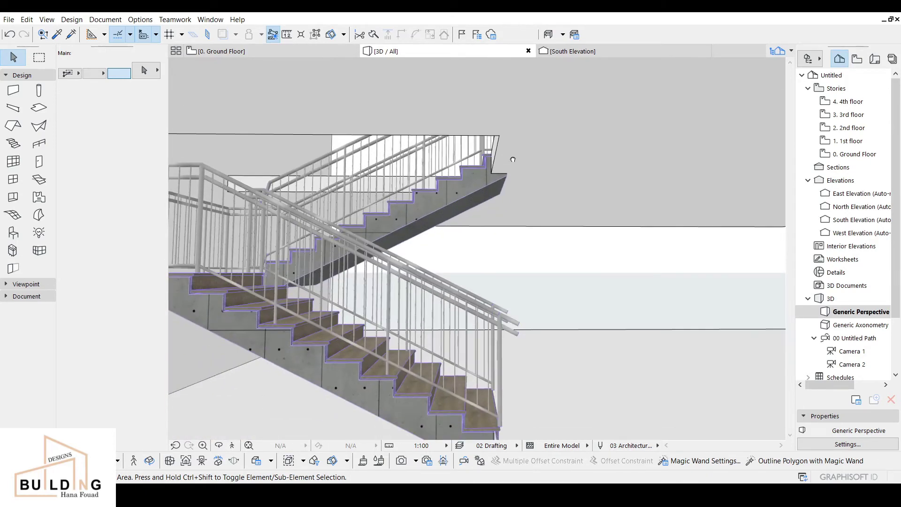
scroll(497, 224, down, 4)
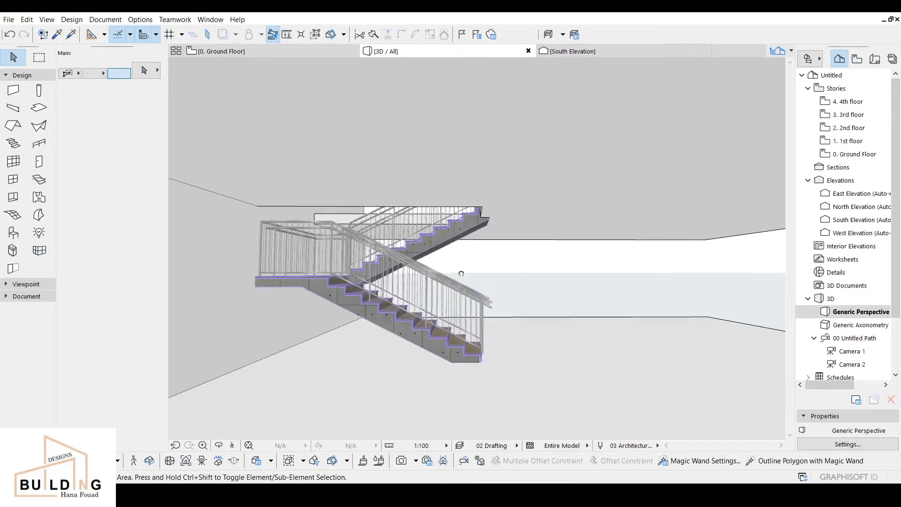
scroll(458, 277, down, 4)
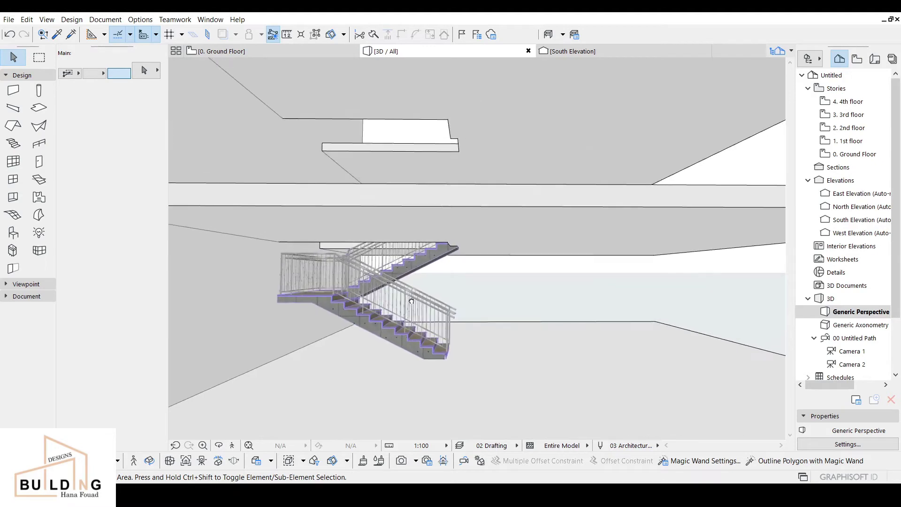
click(348, 320)
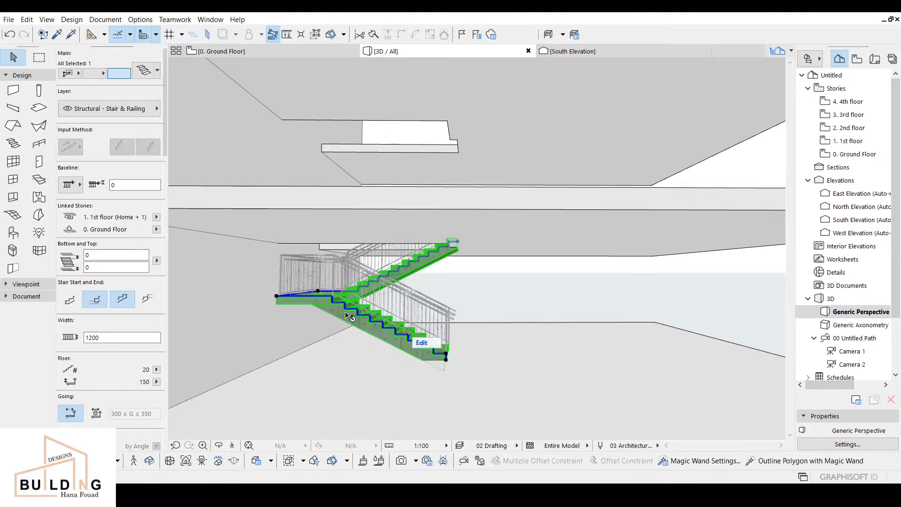
Step: In Stair Selection Settings, set the flight's cut and outline pens to black 0.13 mm
click(144, 70)
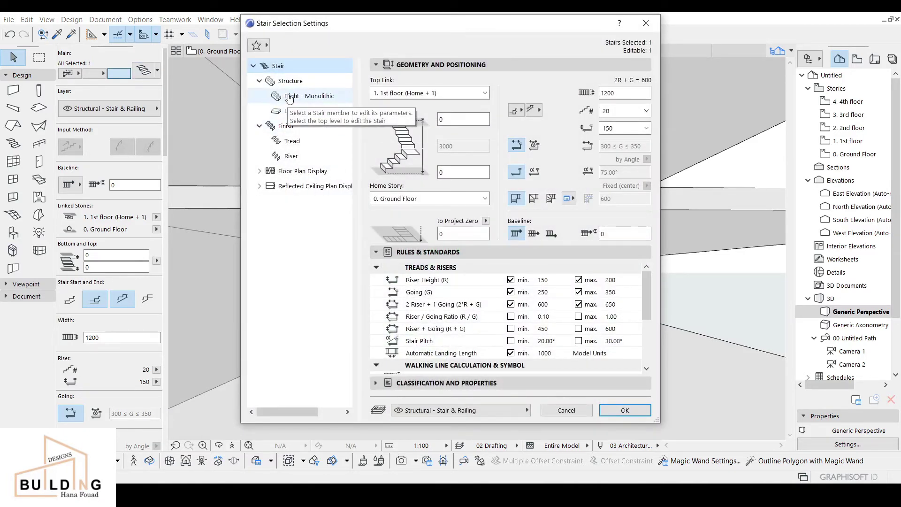
click(290, 82)
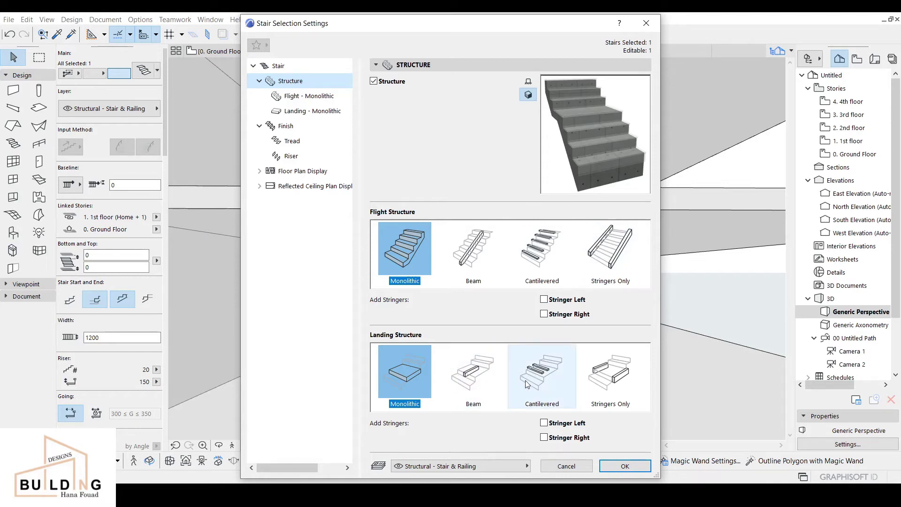
click(301, 99)
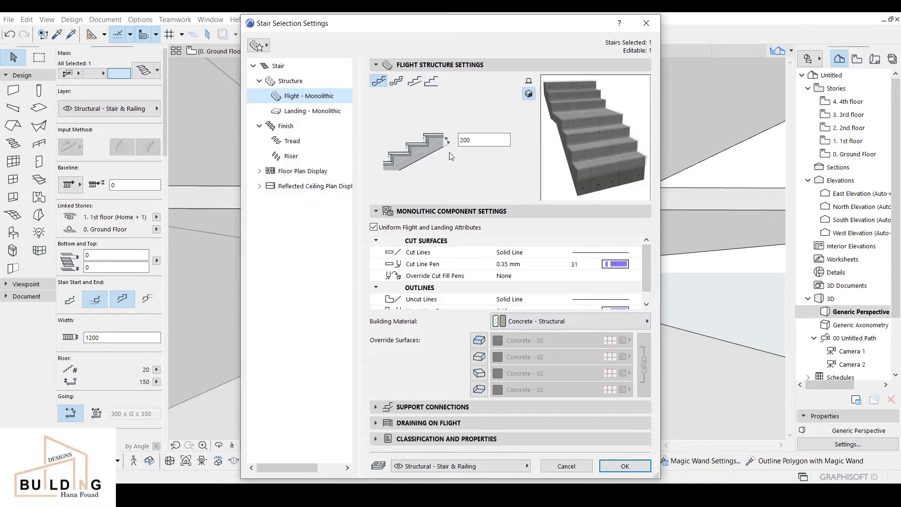
scroll(606, 259, down, 1)
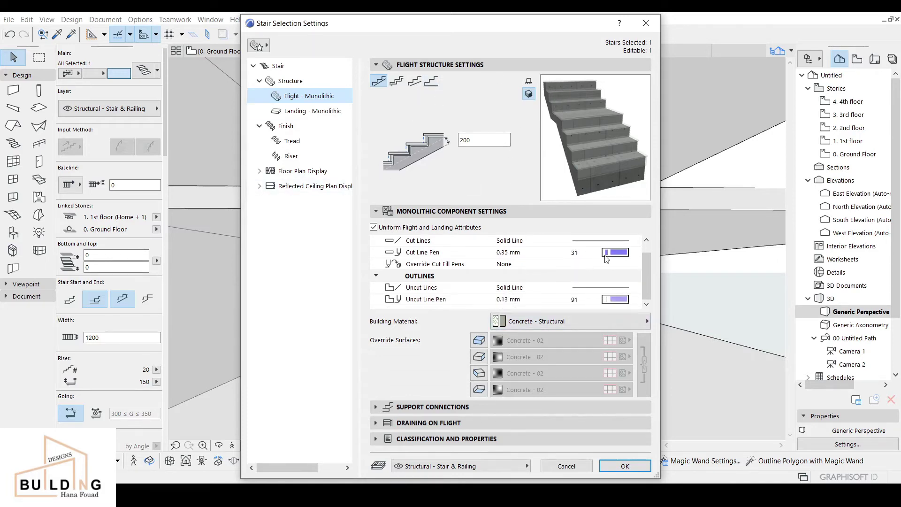
click(618, 254)
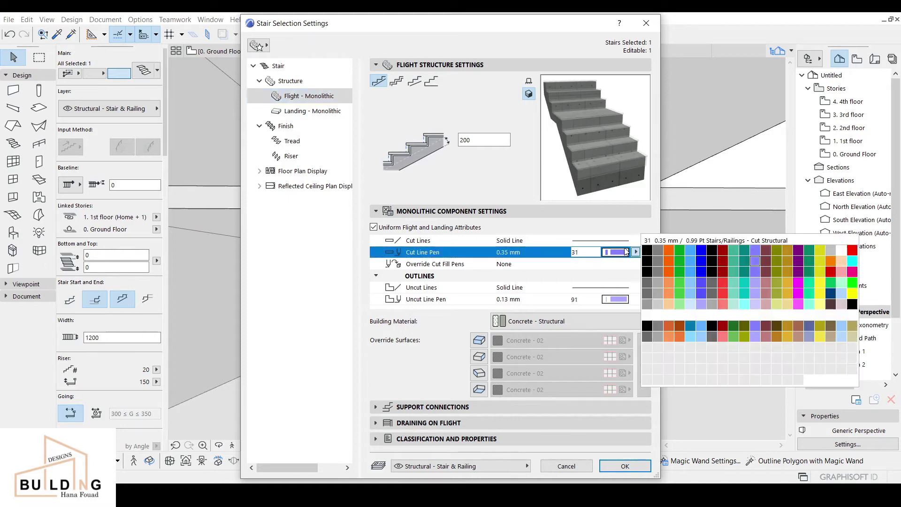
click(646, 256)
click(615, 300)
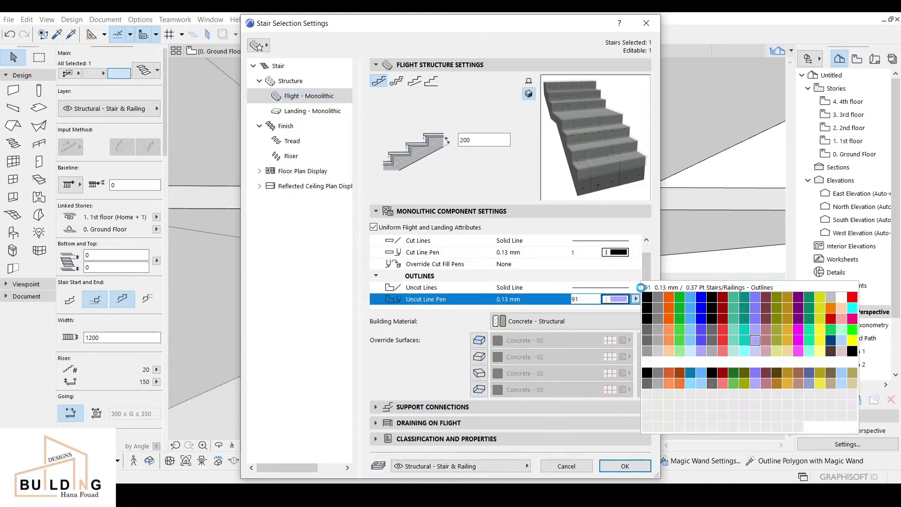
click(646, 299)
Step: Override all four flight surfaces with Paint - Glossy White
scroll(645, 277, up, 1)
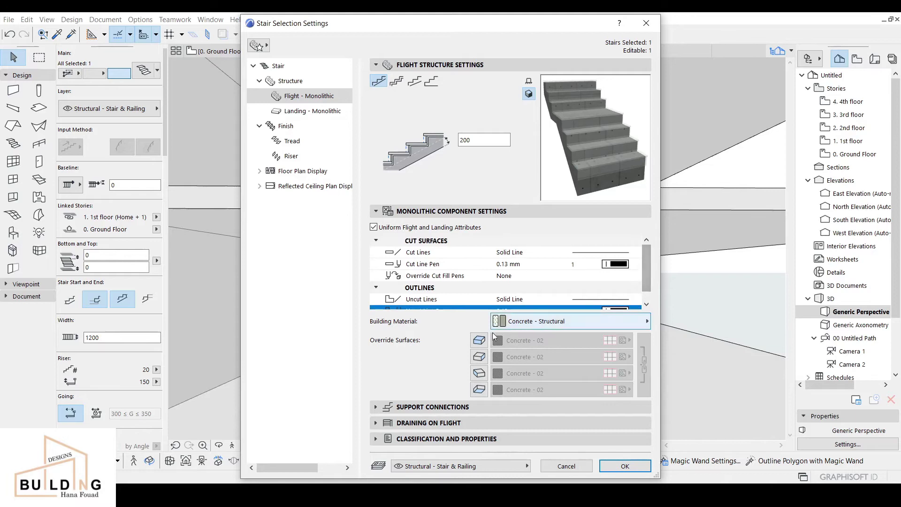
click(481, 341)
click(479, 356)
click(478, 390)
click(514, 342)
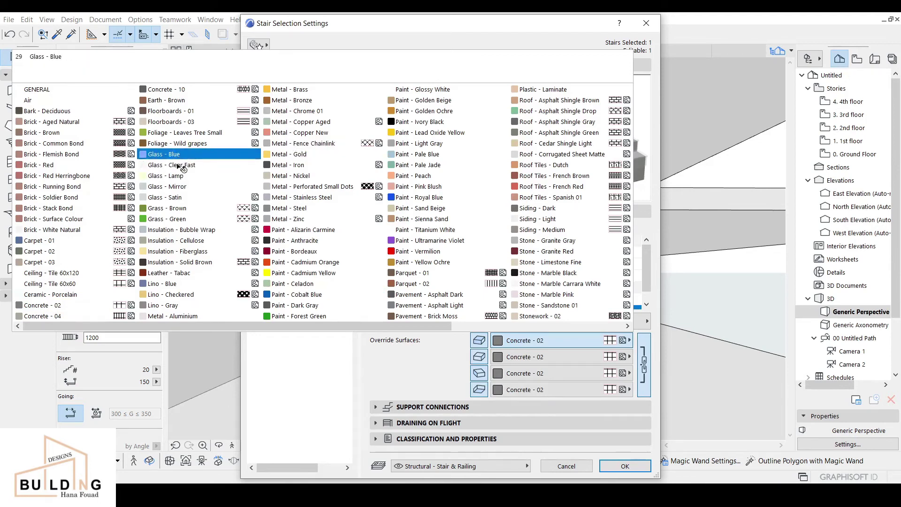
click(423, 89)
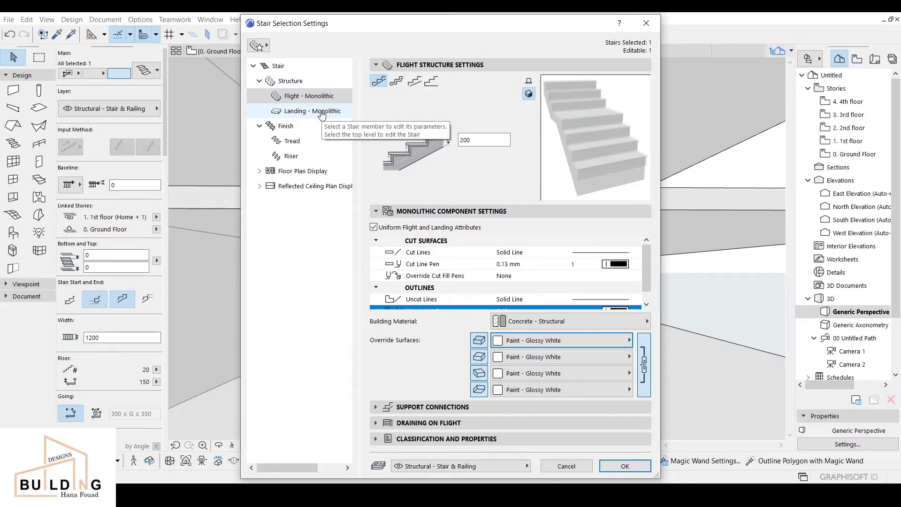
click(322, 113)
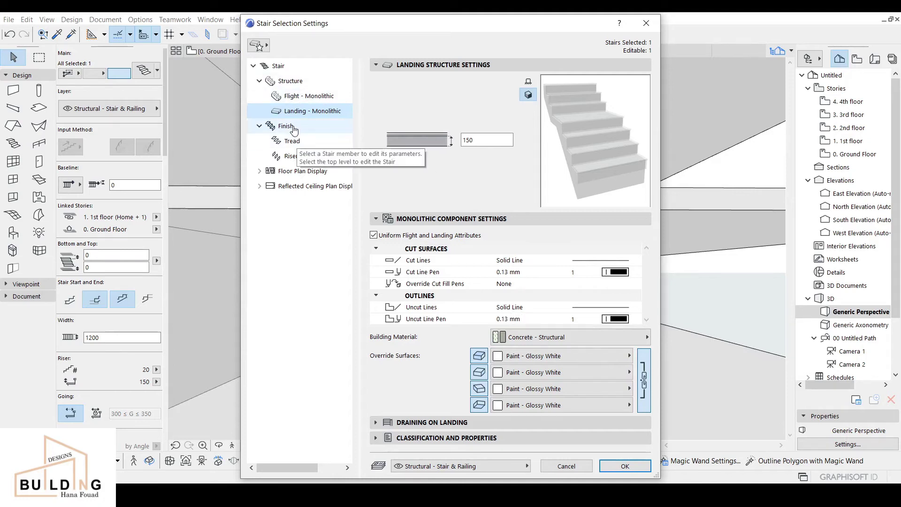
click(294, 129)
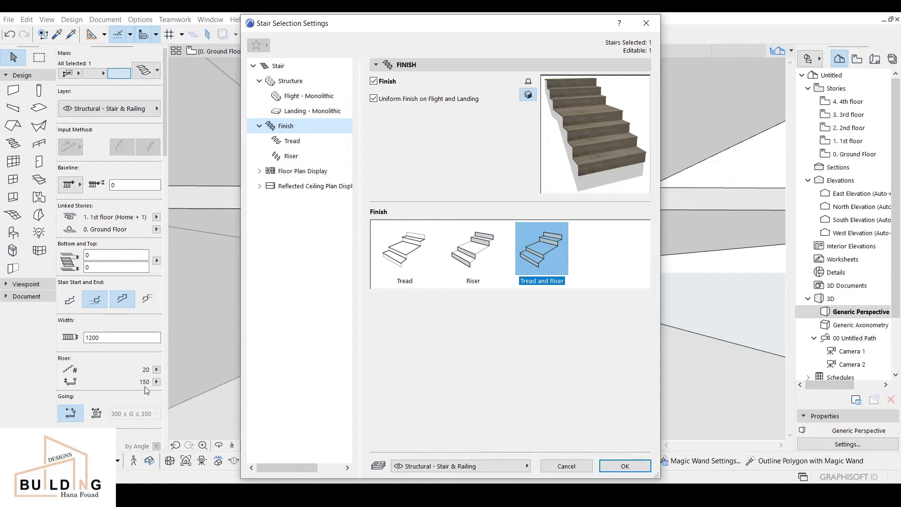
Step: Set tread cut and outline pens to black 0.13 mm and override their surface with Wood - Mahogany Horizontal
click(292, 140)
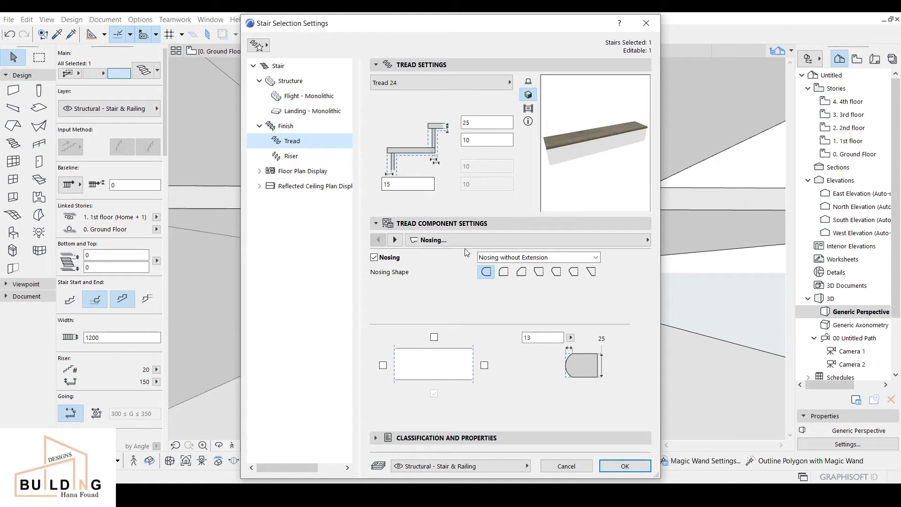
click(476, 242)
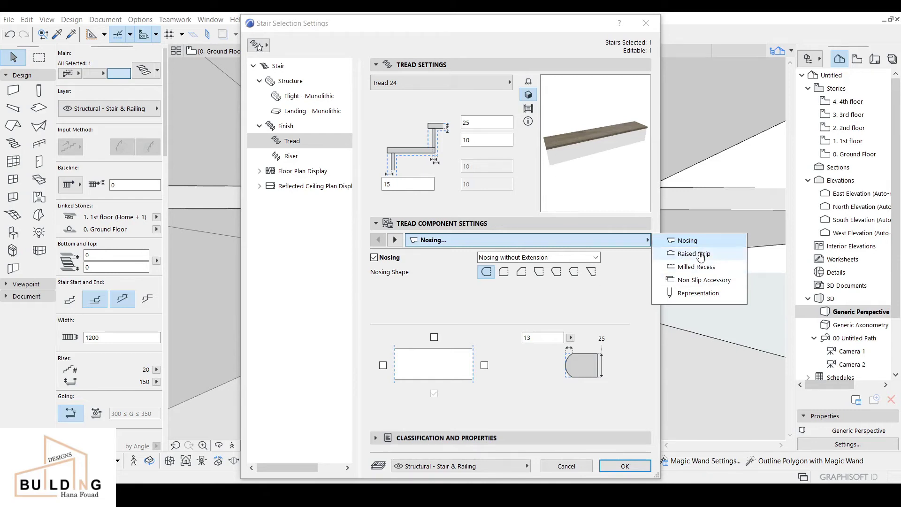
click(694, 255)
click(696, 267)
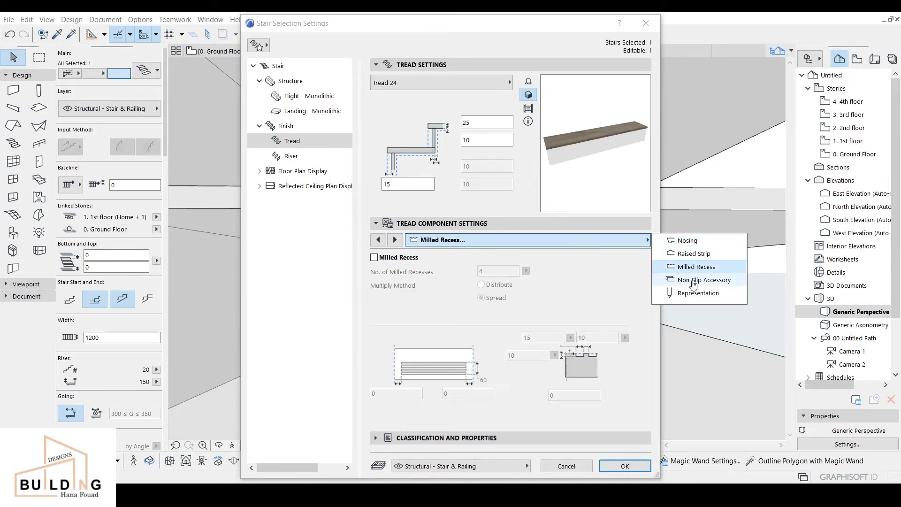
click(693, 293)
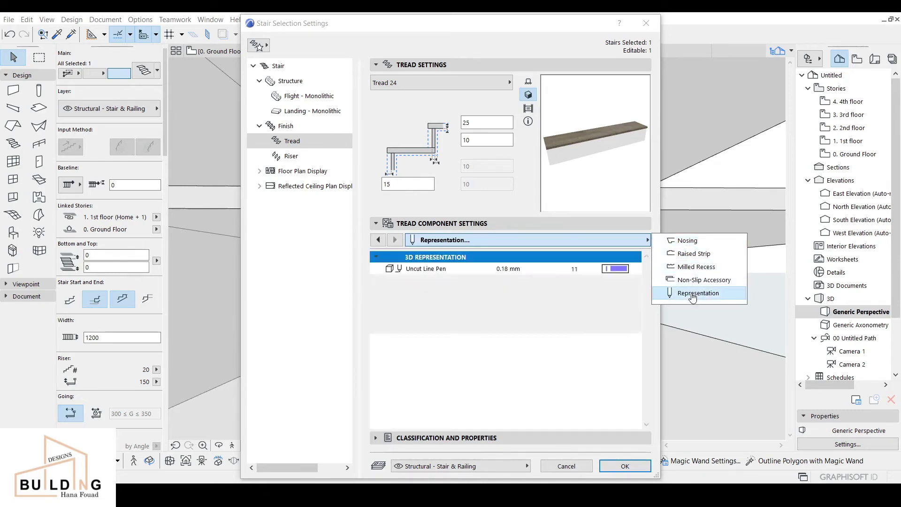
click(620, 270)
click(645, 270)
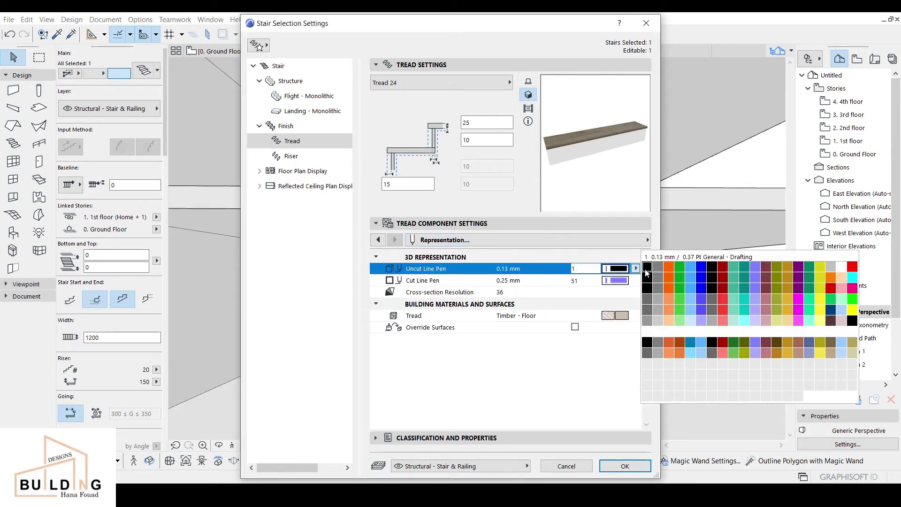
click(615, 280)
click(646, 268)
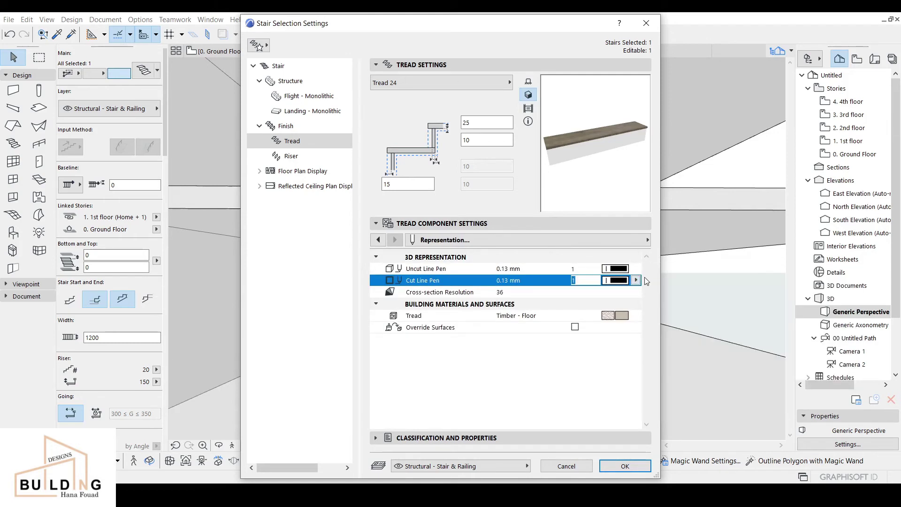
click(574, 327)
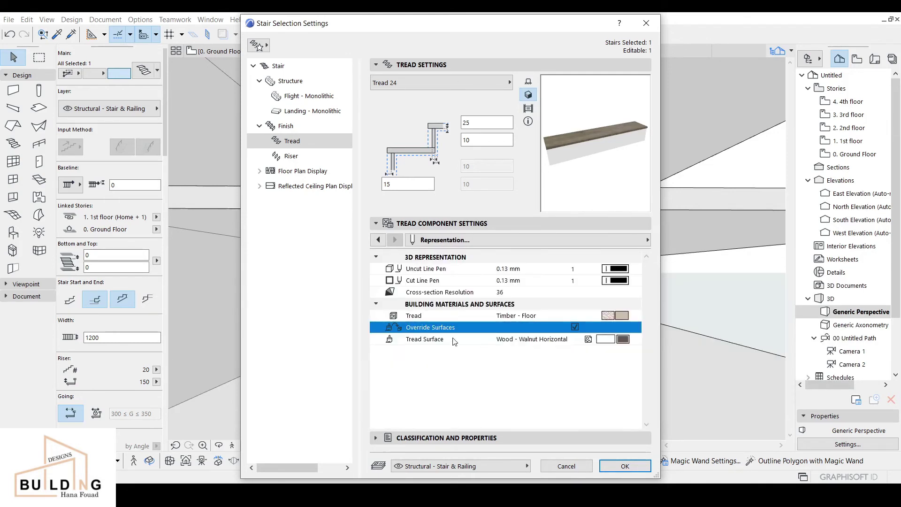
click(623, 340)
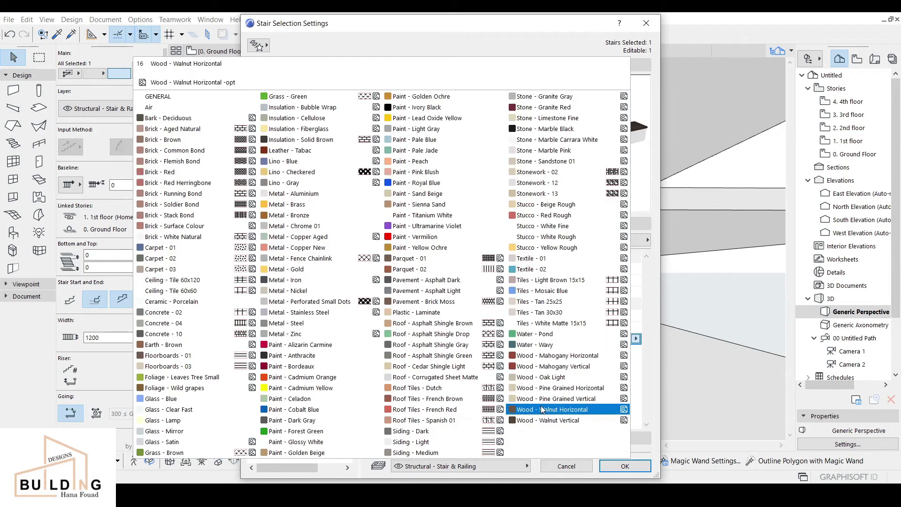
click(538, 358)
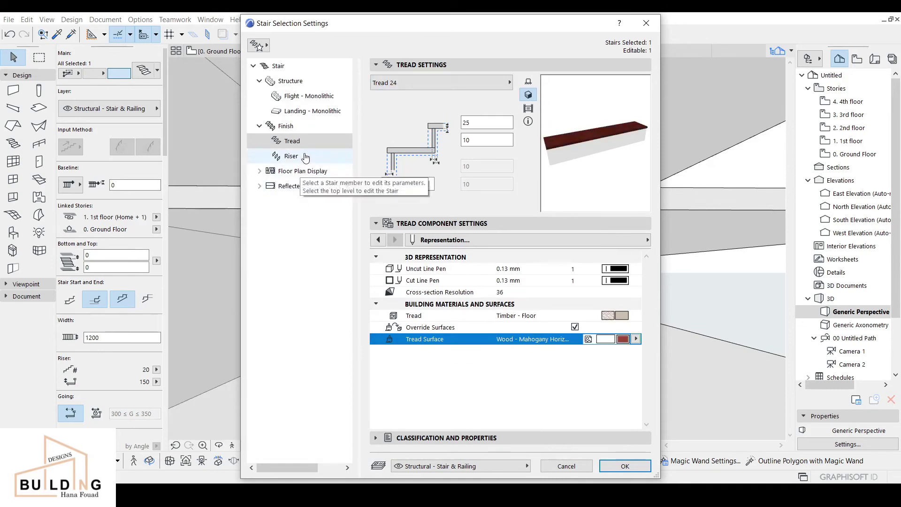
Step: Give the risers black 0.13 mm cut and uncut pens and a Paint - Sand Beige surface
click(305, 156)
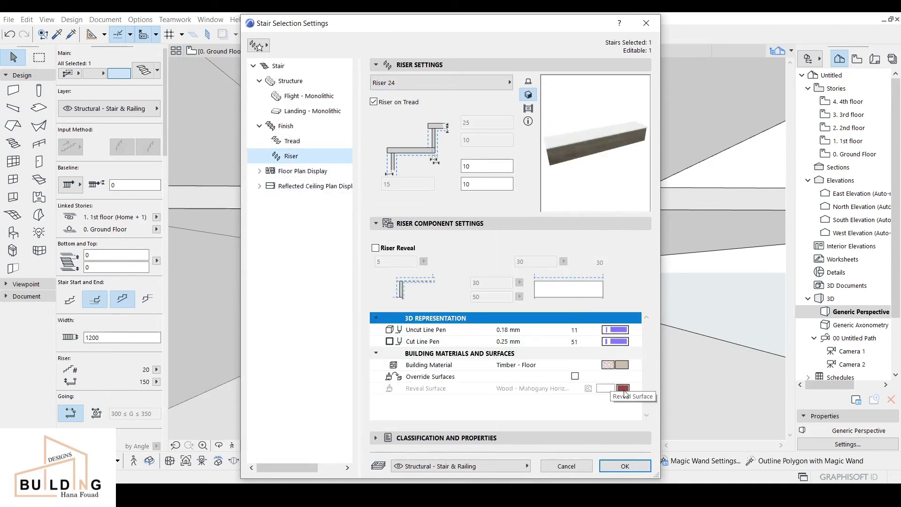
click(618, 331)
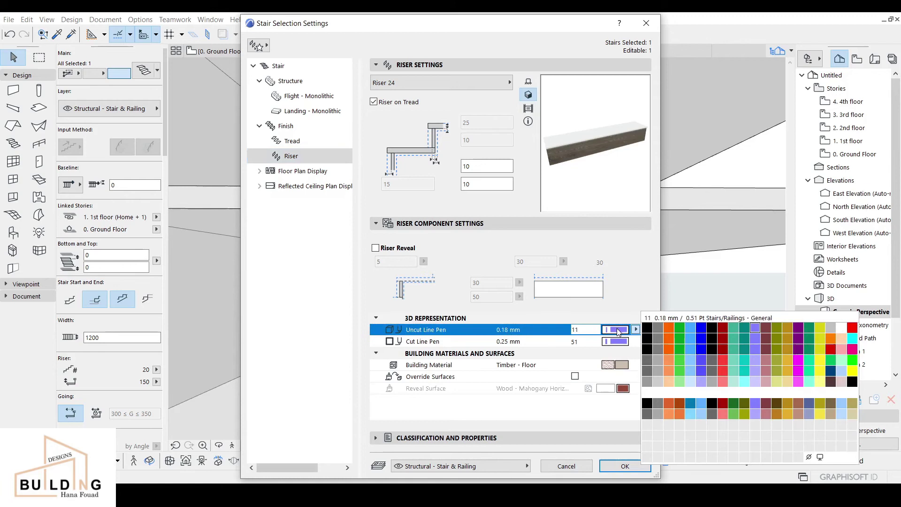
click(592, 274)
click(618, 341)
click(619, 340)
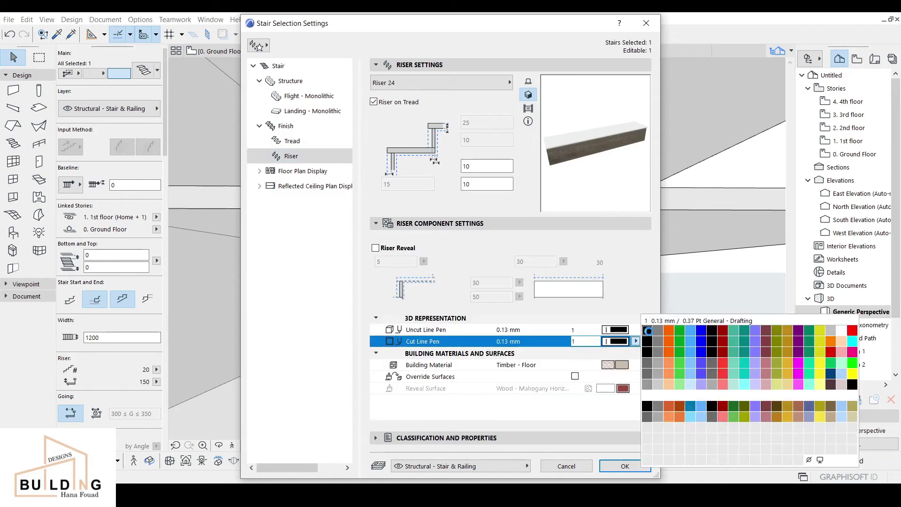
click(648, 332)
click(571, 376)
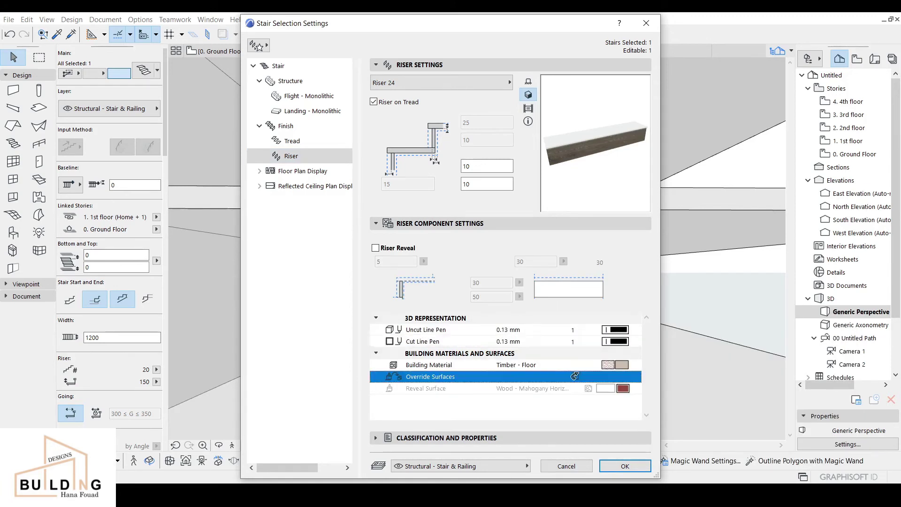
click(625, 392)
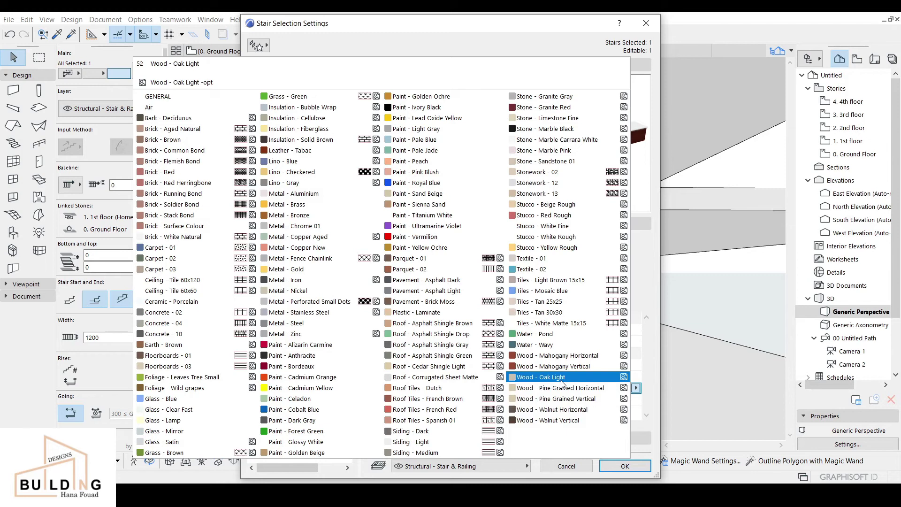
click(445, 195)
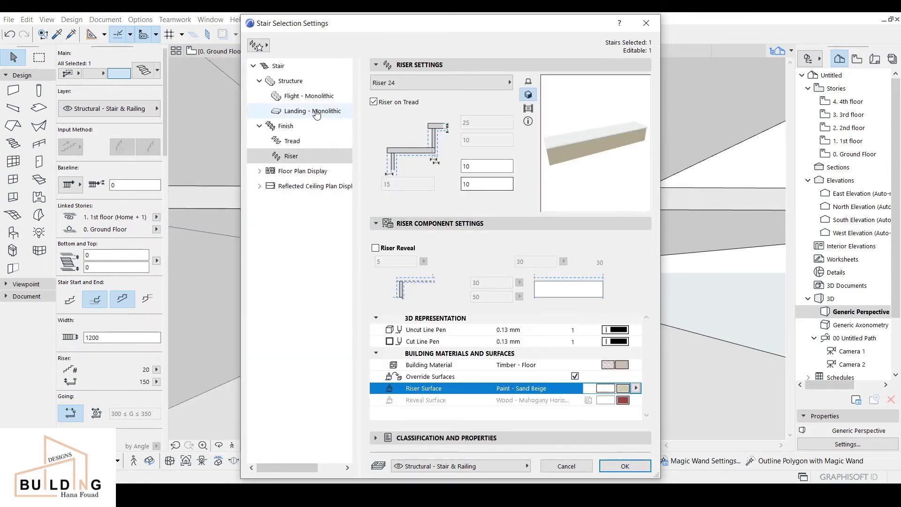
click(313, 175)
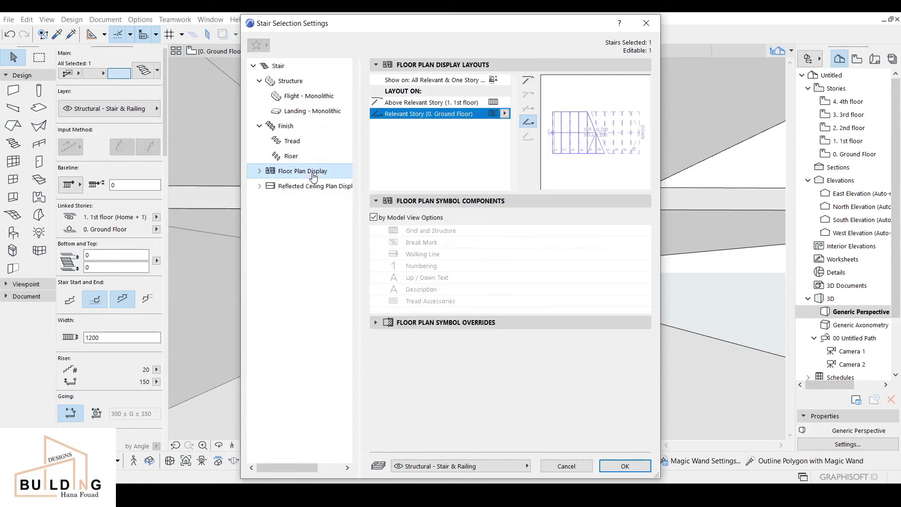
Step: Apply the stair settings, check the stair in 3D, and switch to the Ground Floor plan
click(624, 465)
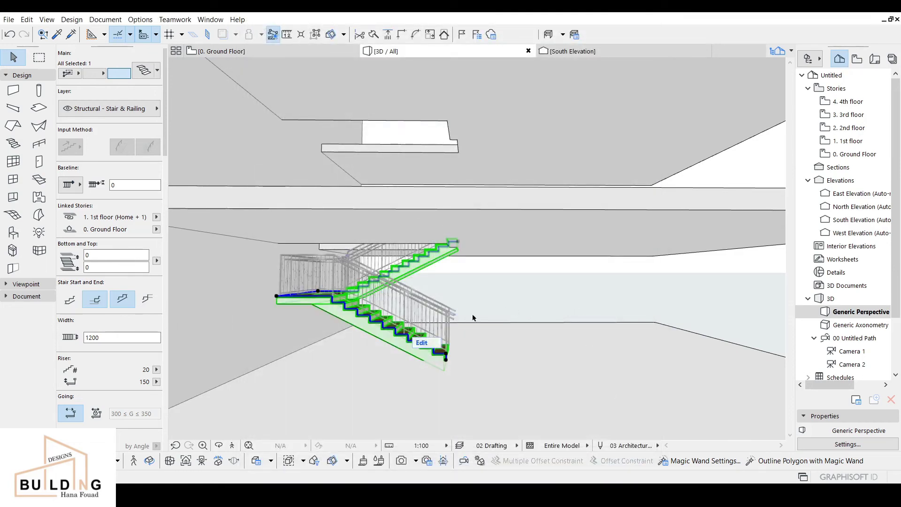
scroll(470, 323, down, 2)
scroll(470, 322, up, 3)
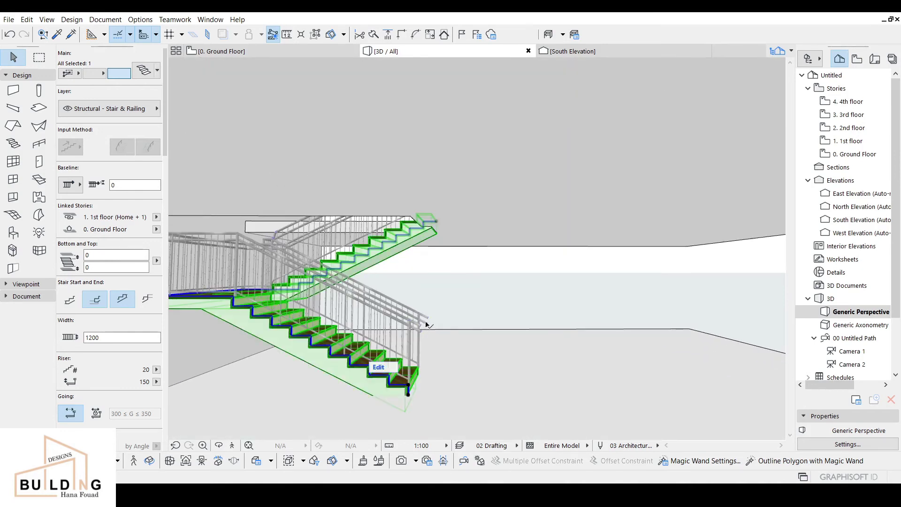
scroll(426, 324, down, 3)
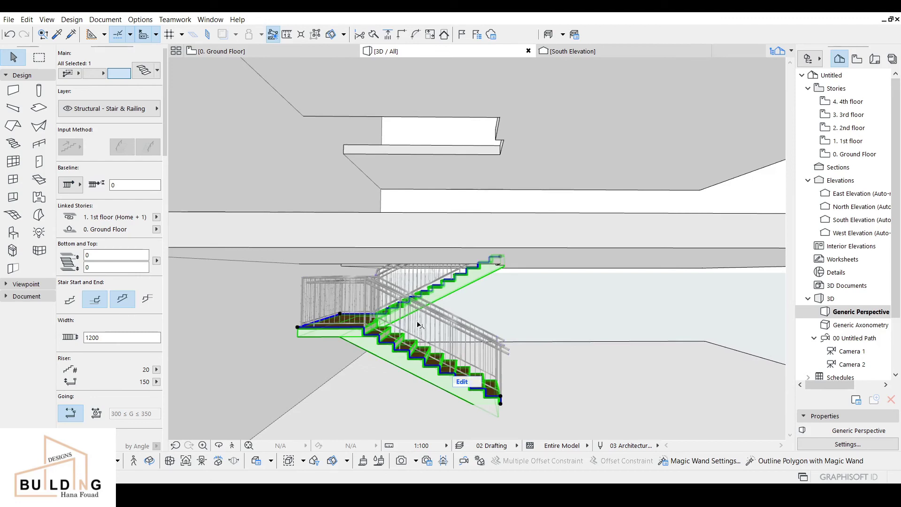
key(Escape)
click(276, 50)
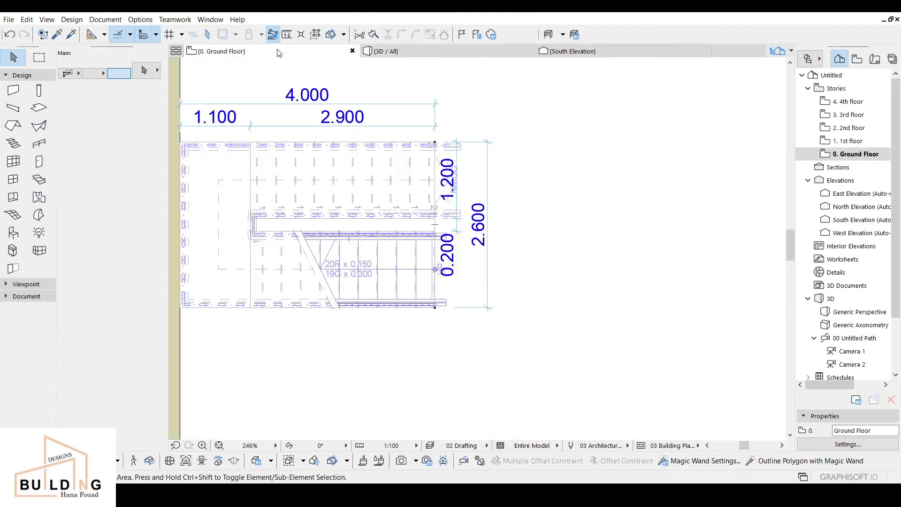
Step: Copy the stair together with its inner and outer railings
click(355, 147)
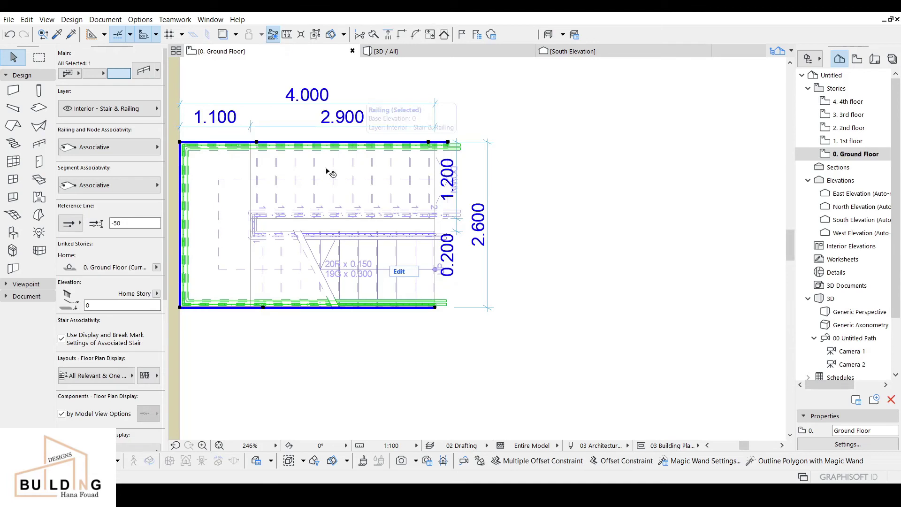
shift+click(262, 216)
shift+click(222, 233)
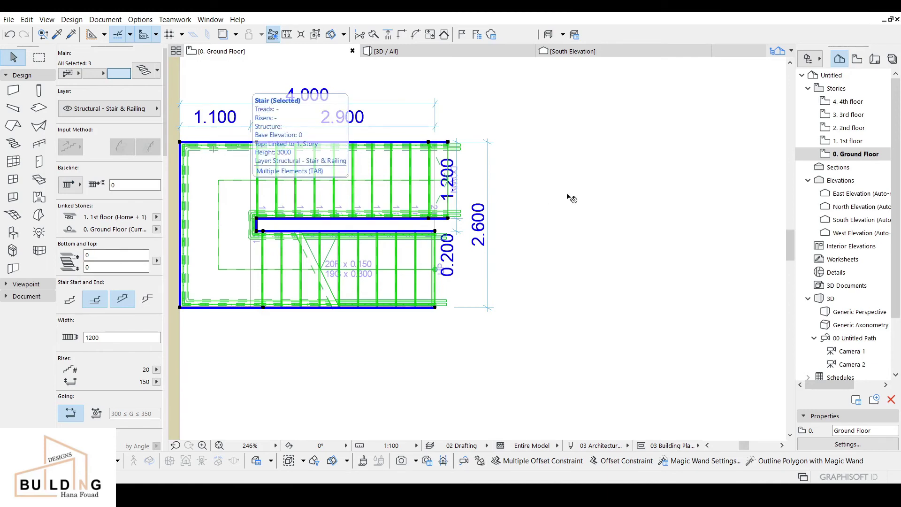
right_click(548, 199)
click(573, 266)
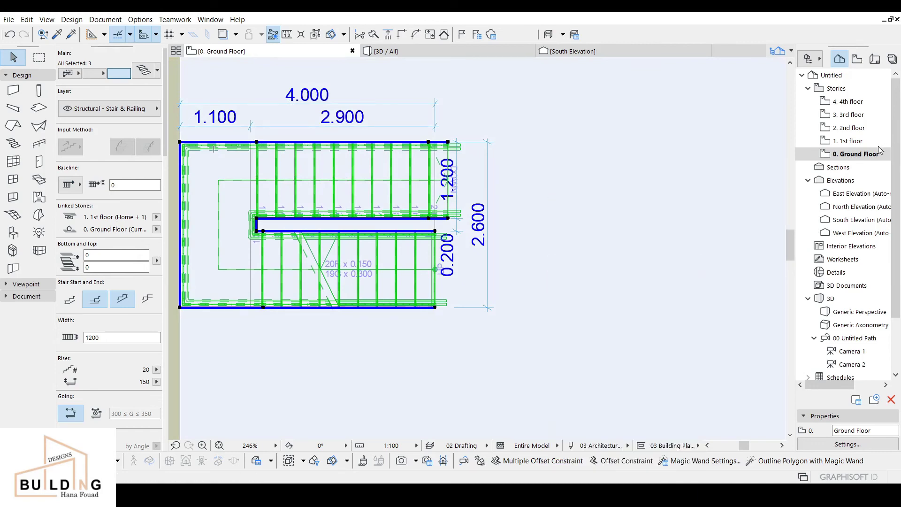
Step: Paste the stair and railings onto the 1st floor plan
double_click(866, 141)
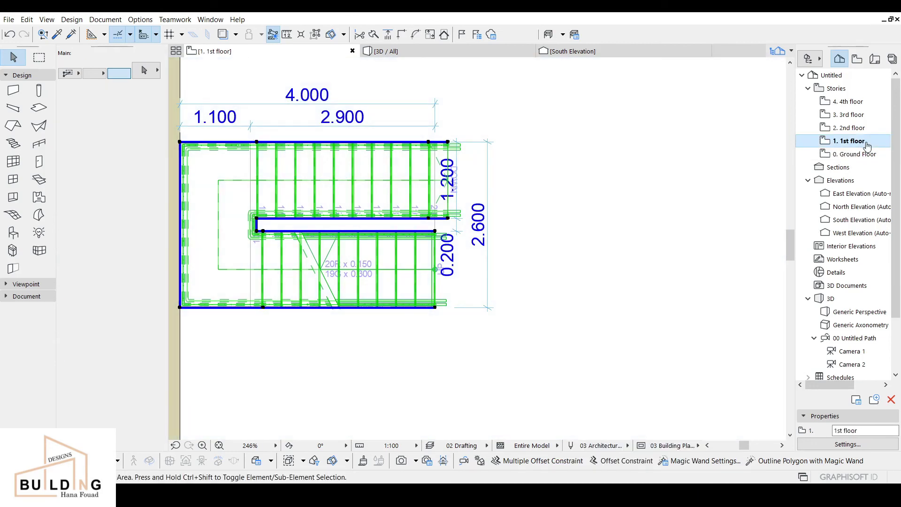
right_click(641, 195)
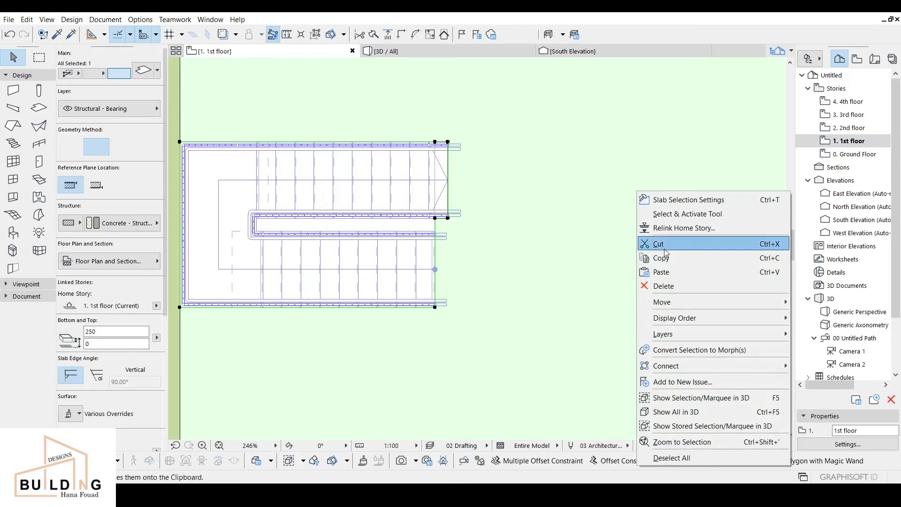
click(668, 272)
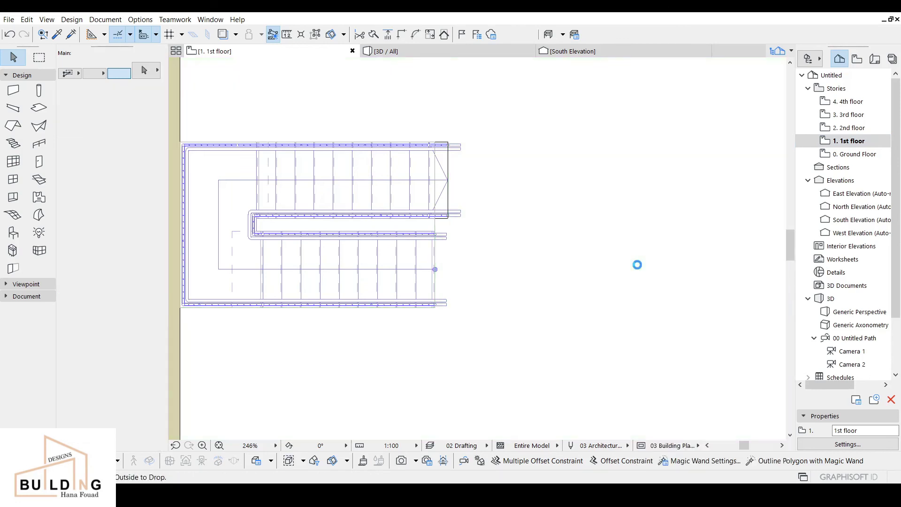
right_click(637, 263)
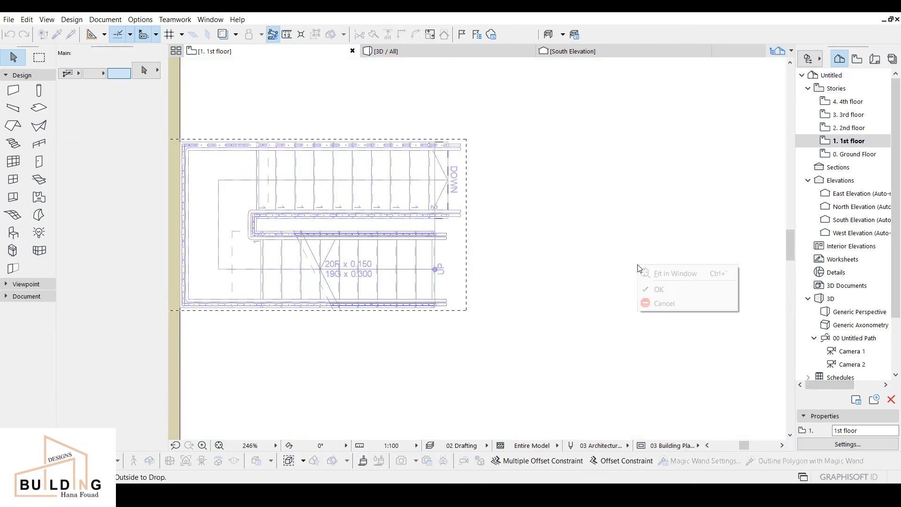
click(660, 290)
Step: Paste the stair and railings onto the 2nd floor, then view the model in 3D
double_click(842, 128)
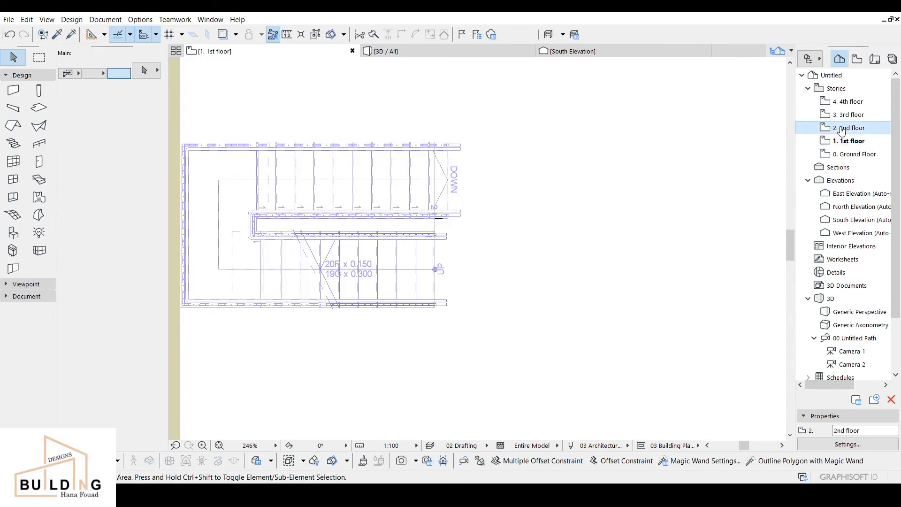
right_click(612, 206)
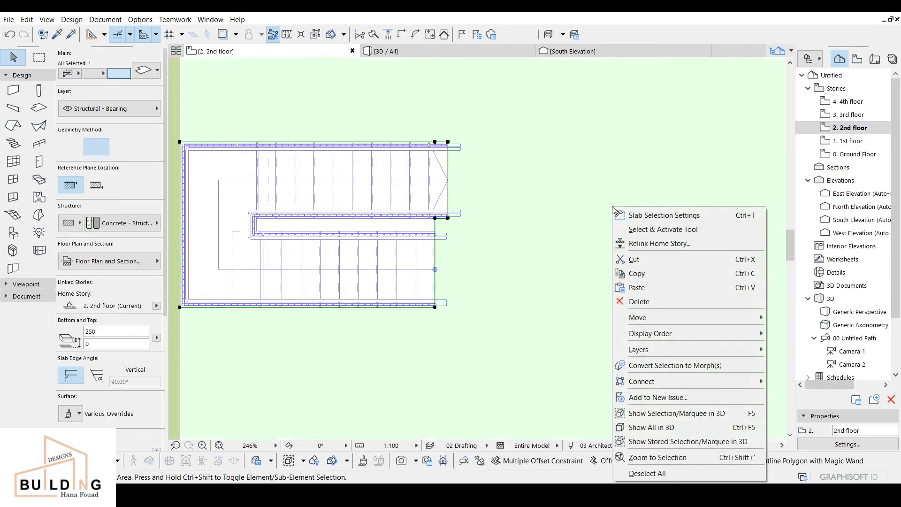
click(637, 287)
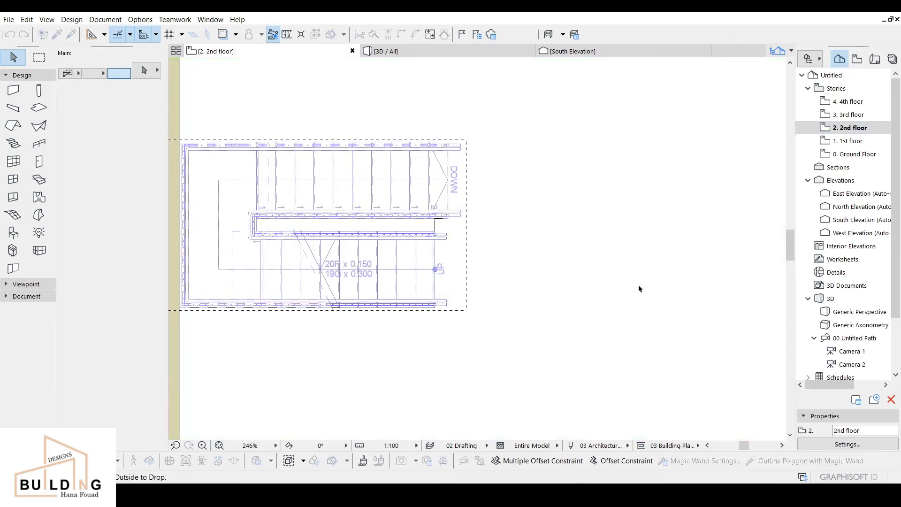
right_click(638, 285)
click(668, 309)
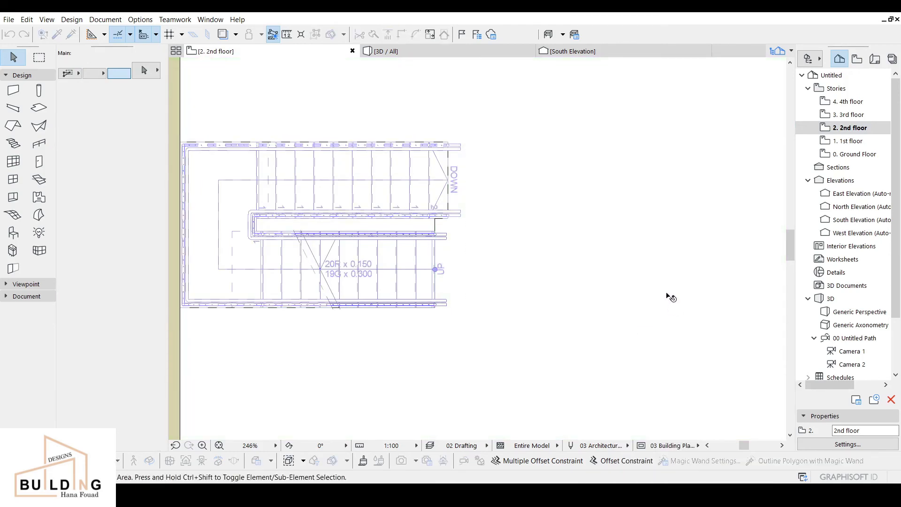
click(421, 53)
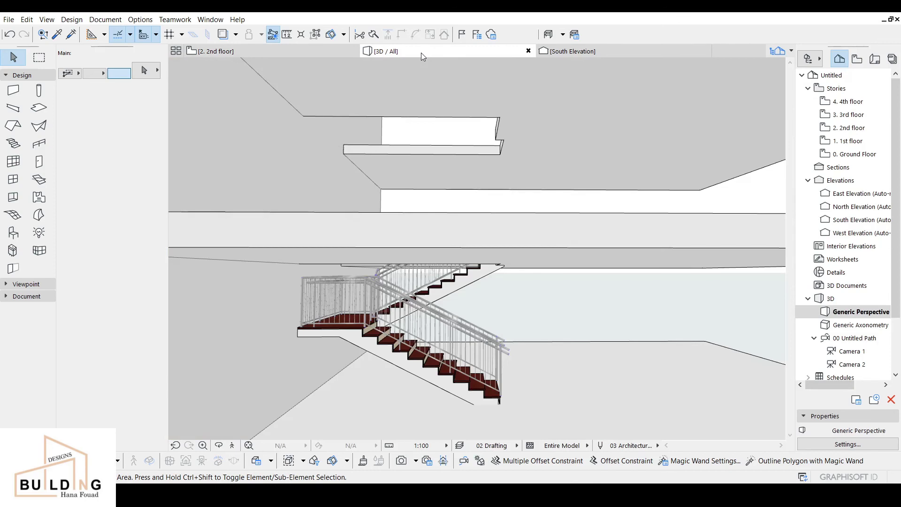
scroll(498, 156, down, 2)
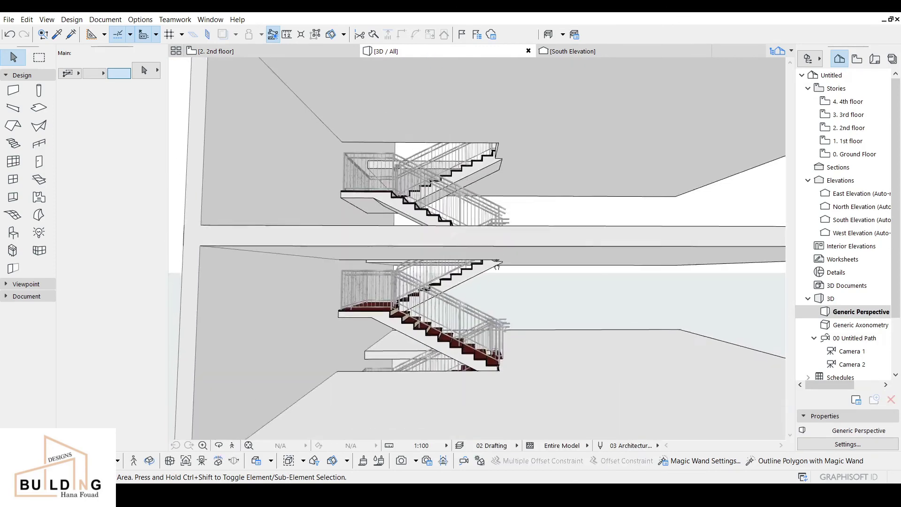
middle_drag(498, 156, 489, 318)
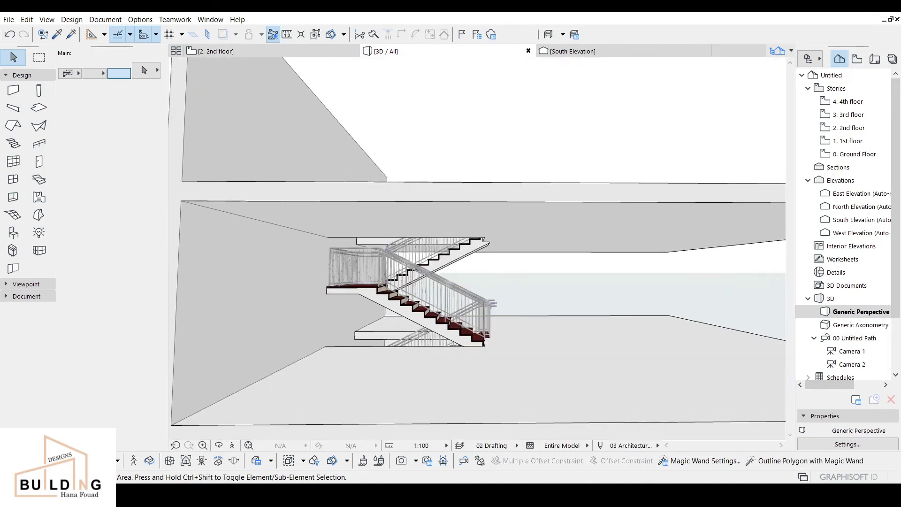
click(218, 445)
drag(562, 341, 477, 274)
drag(395, 348, 446, 337)
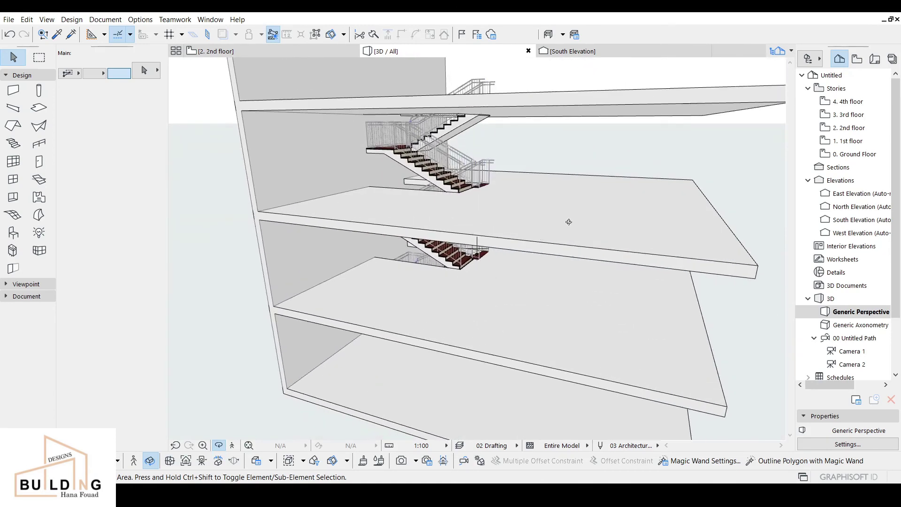
drag(568, 221, 494, 238)
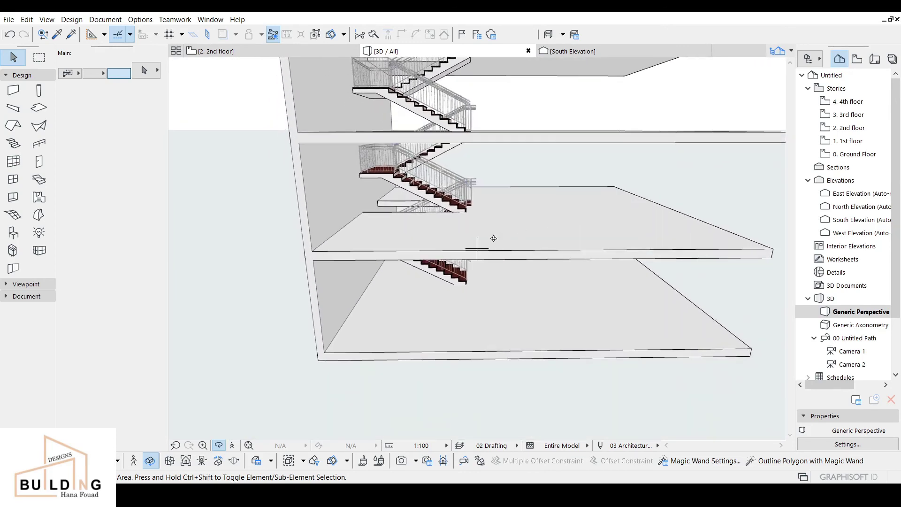
scroll(472, 272, up, 3)
mouse_move(444, 306)
mouse_down()
mouse_move(438, 316)
mouse_move(452, 303)
mouse_up()
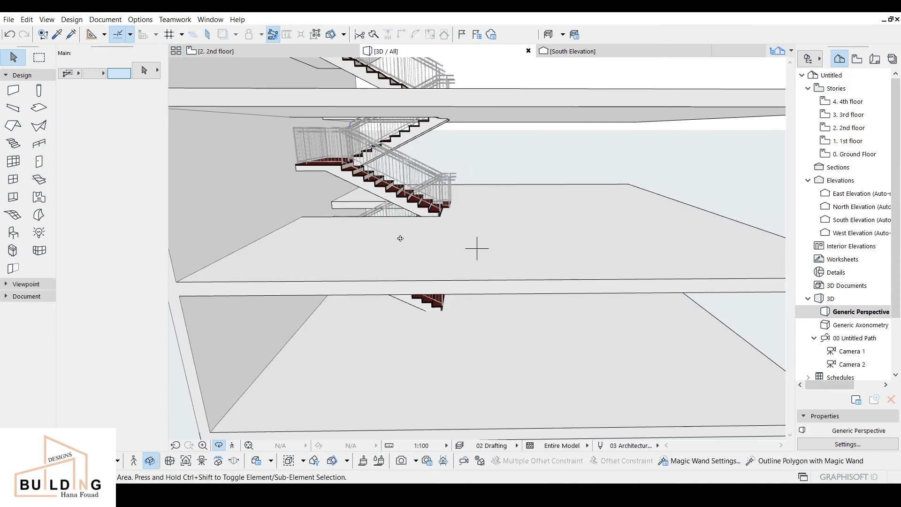
drag(399, 238, 345, 295)
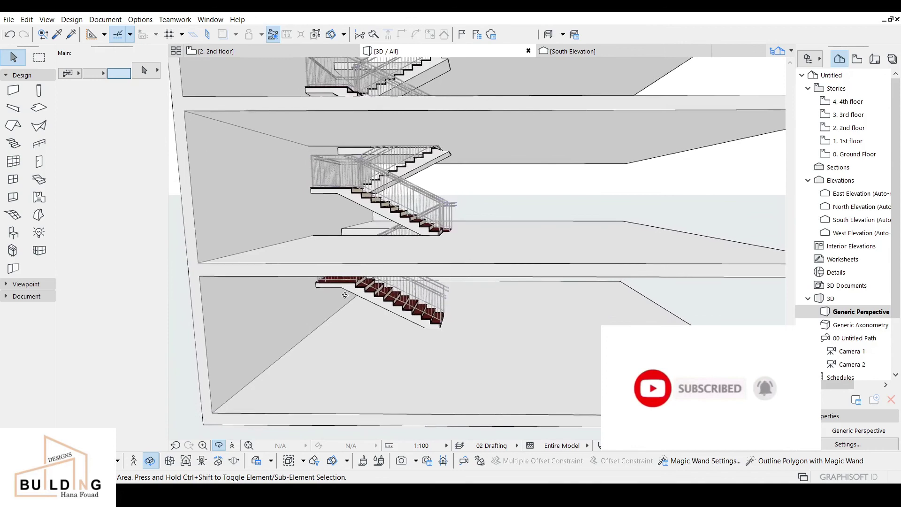